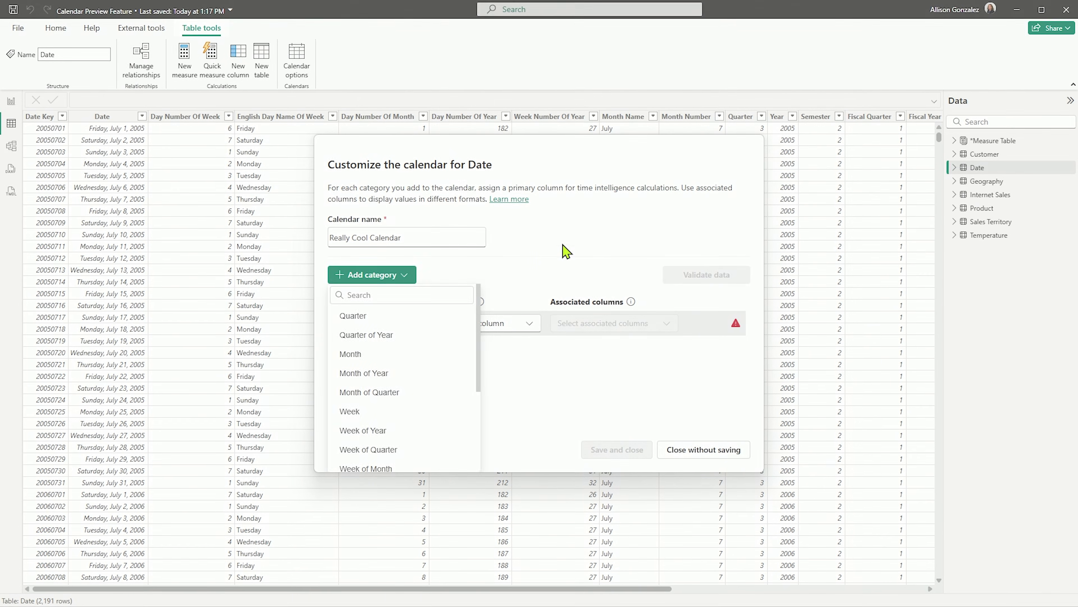
Add a Year category to Really Cool Calendar with Year as its primary column
left_click(424, 316)
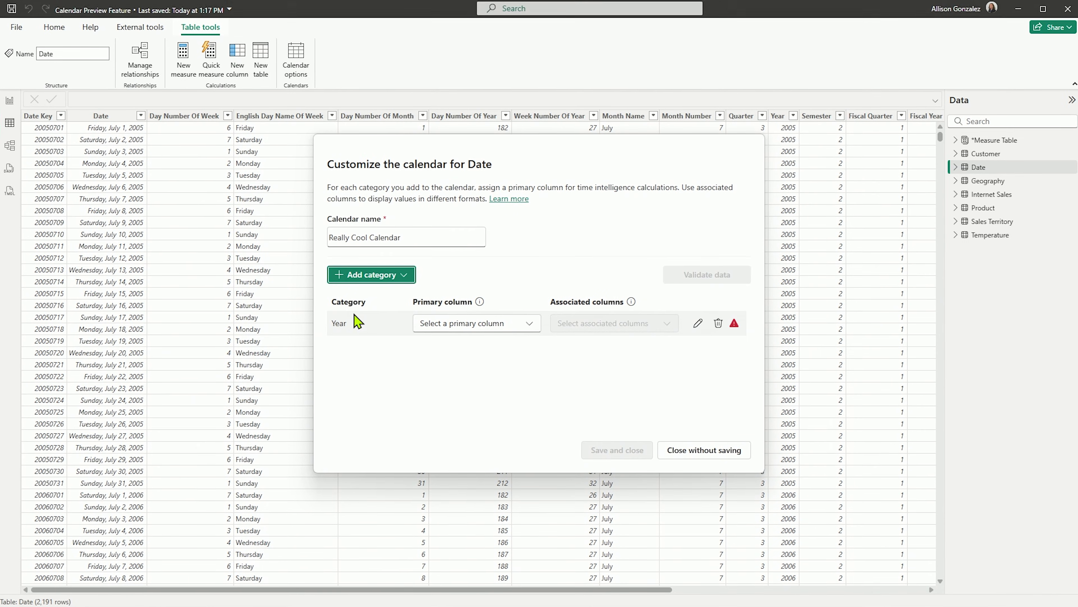
left_click(534, 323)
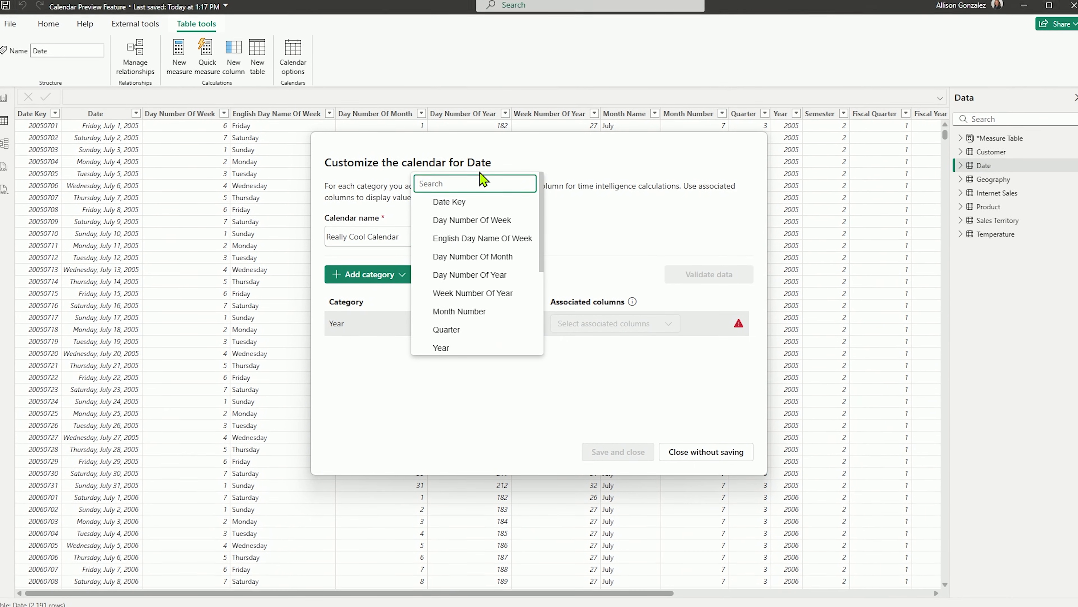
left_click(441, 349)
mouse_move(632, 303)
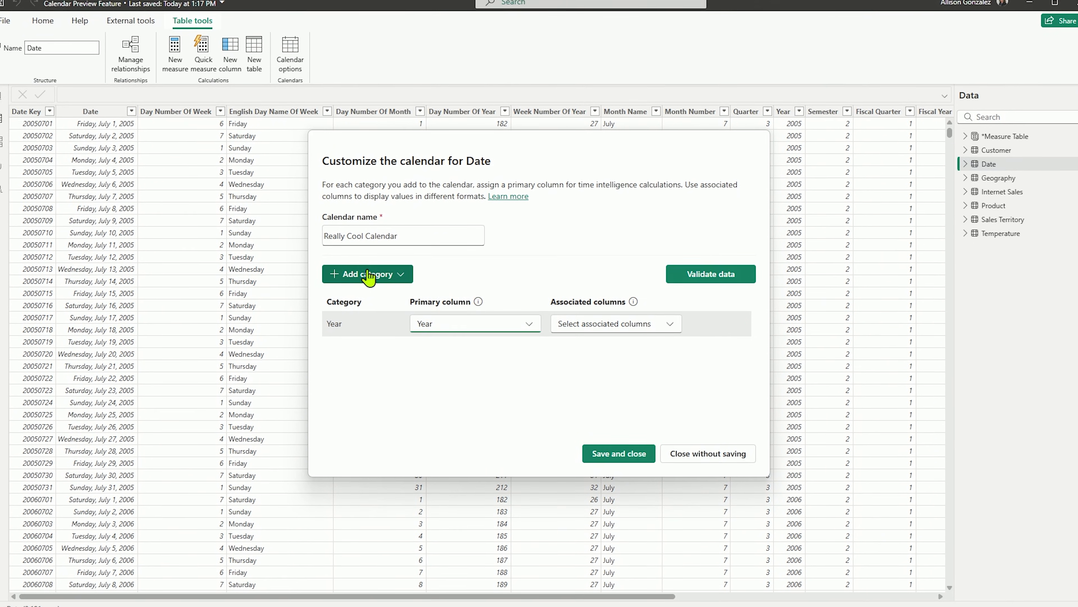
left_click(375, 274)
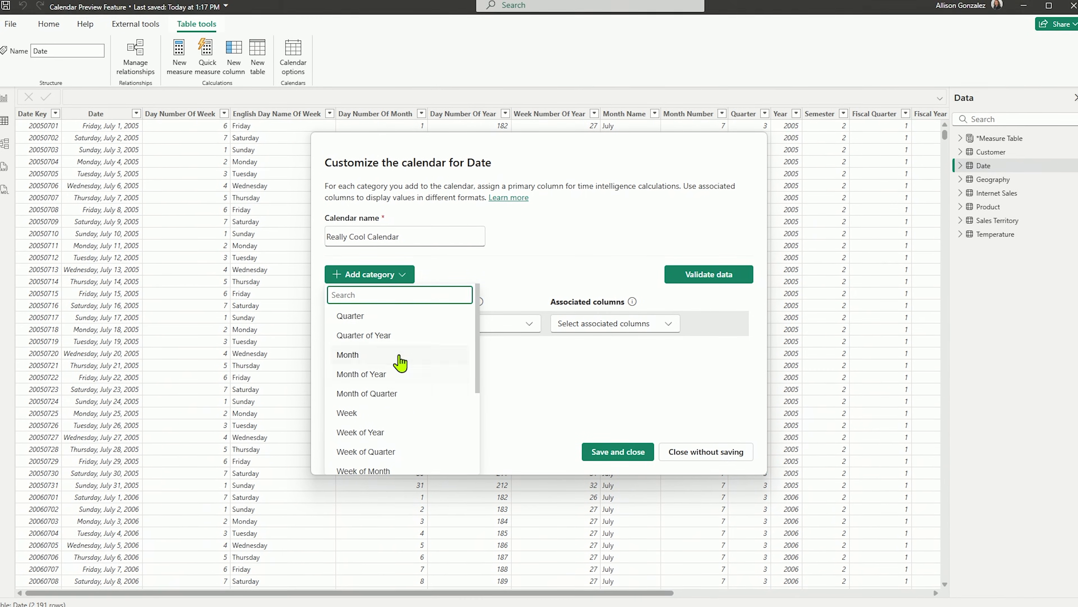
scroll(399, 362, "down", 2)
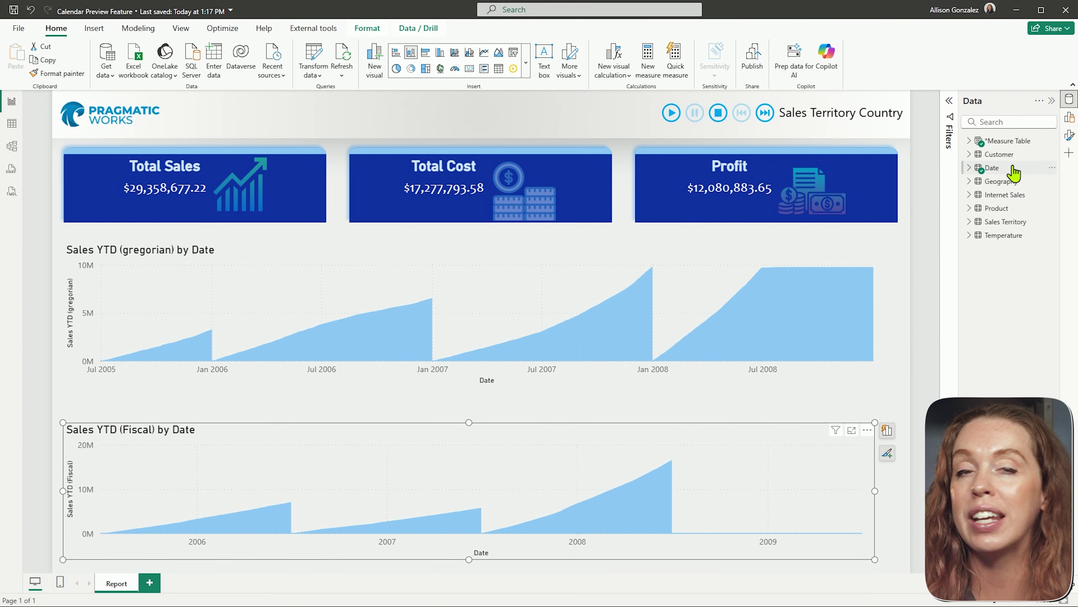
Bring up the Pragmatic Works blog post 'Creating a Date Dimension with Power Query' in the browser
mouse_move(1015, 172)
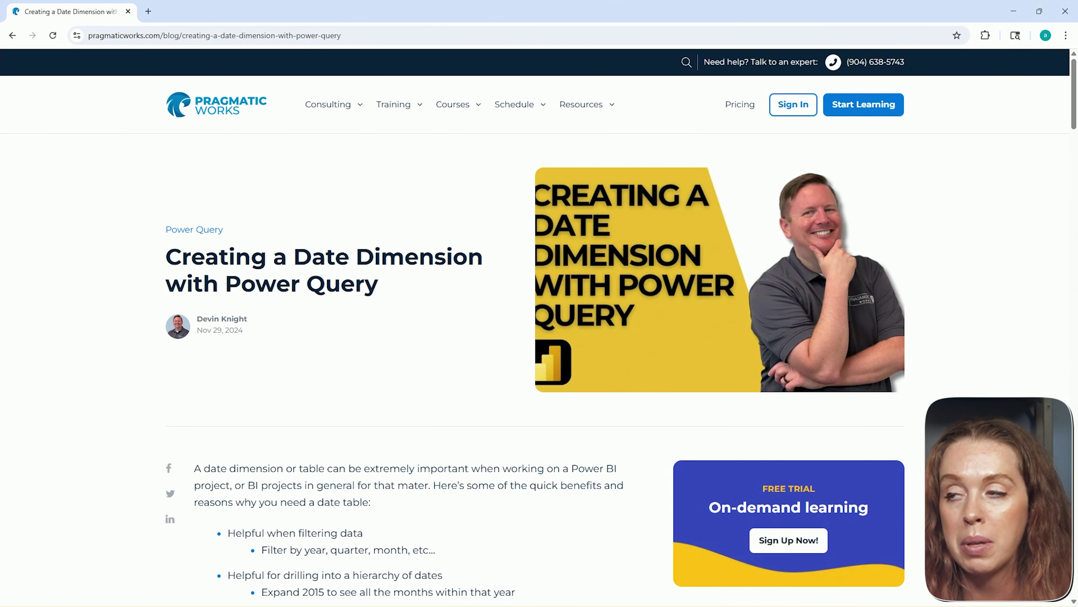
Read down through the blog's date-dimension M script, selecting its first code line
scroll(101, 382, "down", 1)
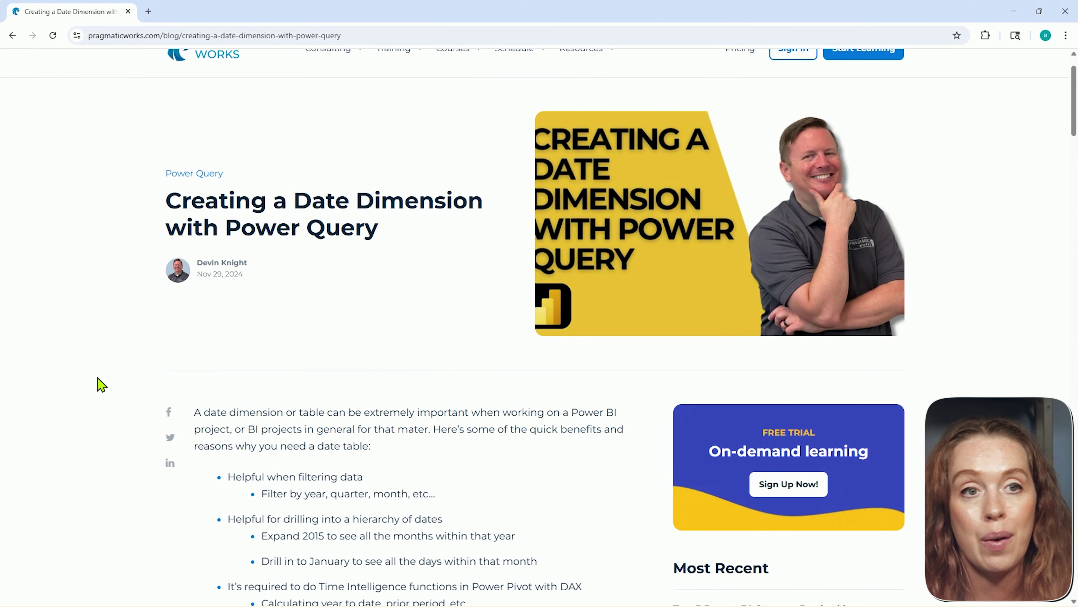
scroll(101, 384, "down", 7)
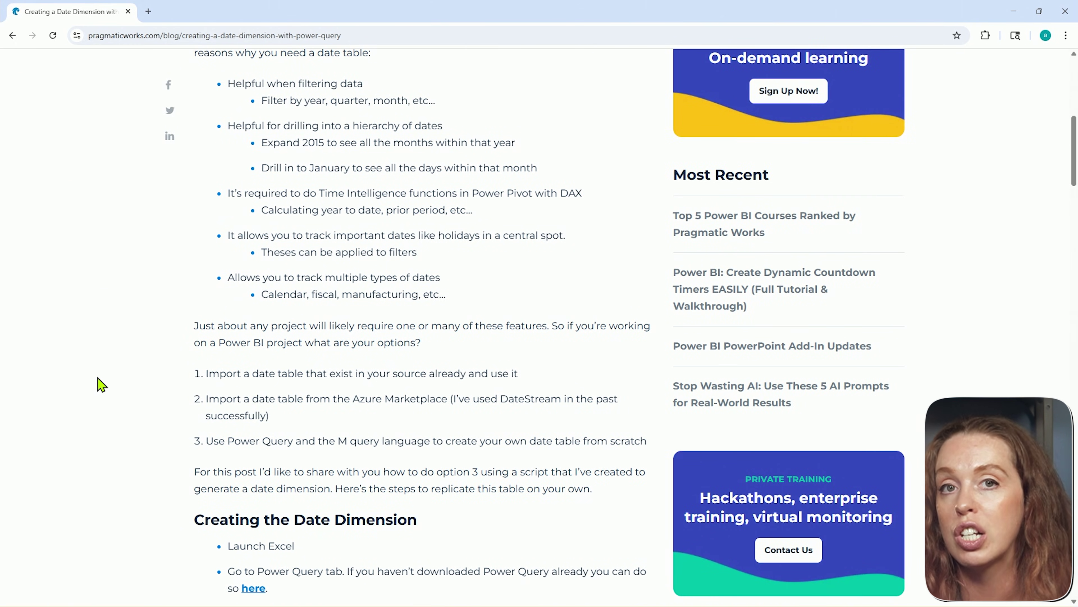
scroll(100, 384, "down", 4)
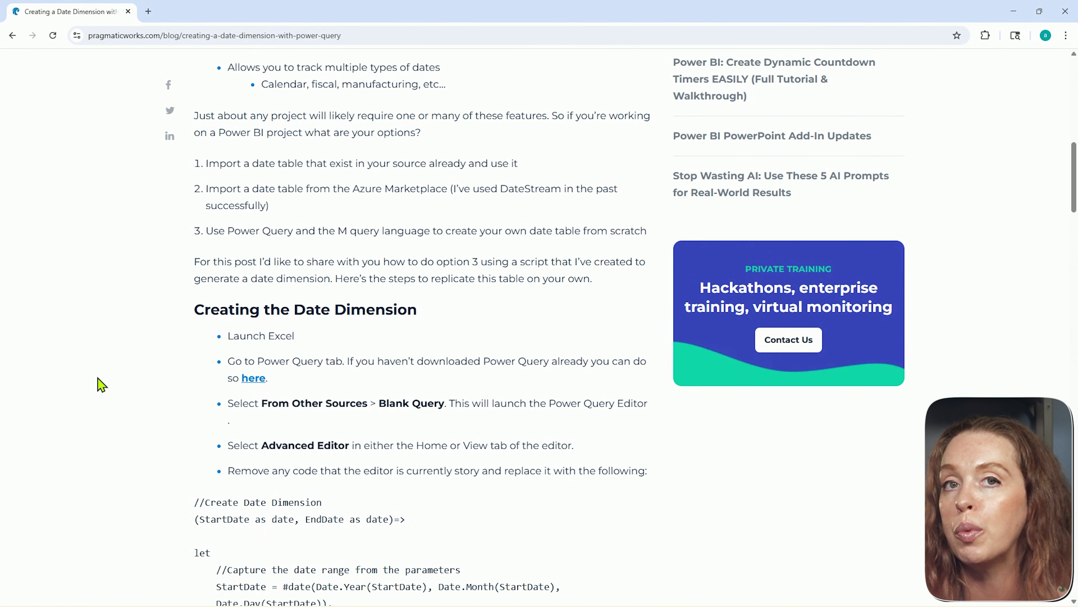
scroll(100, 384, "down", 3)
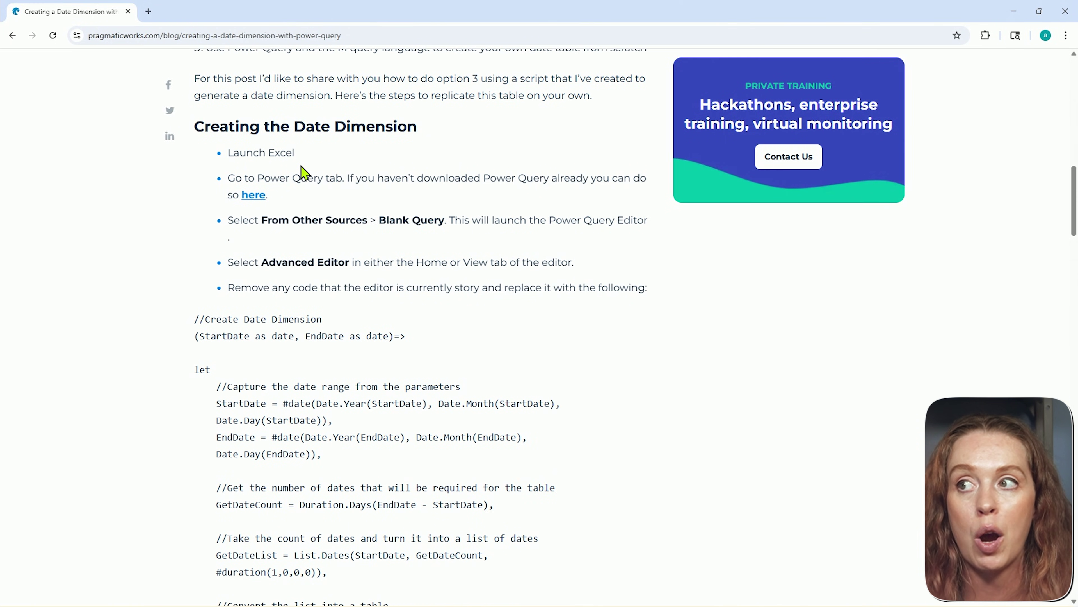
scroll(578, 450, "down", 2)
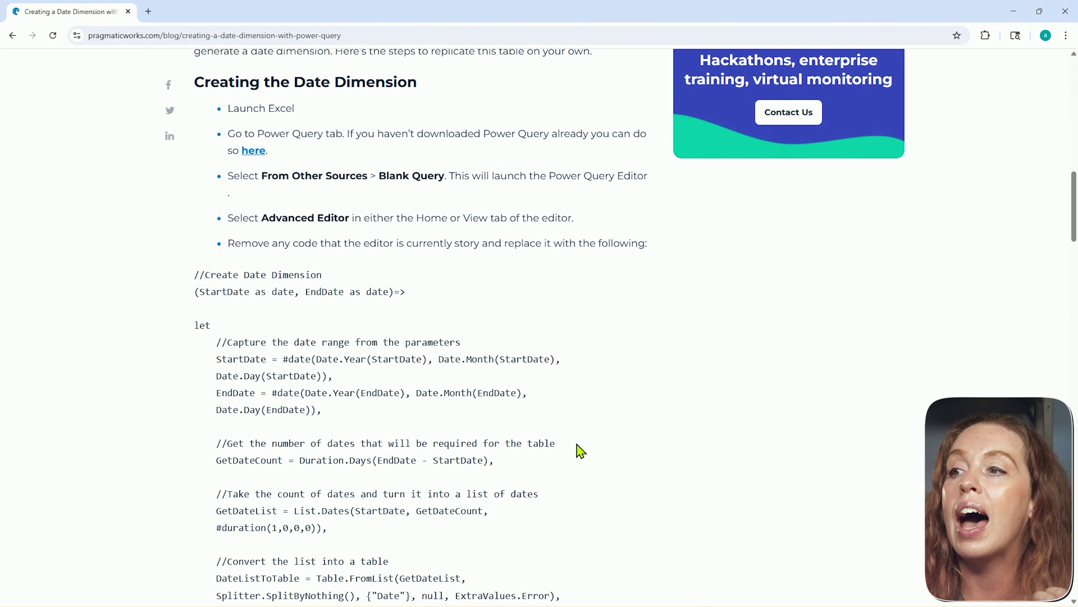
left_click_drag(194, 207, 232, 208)
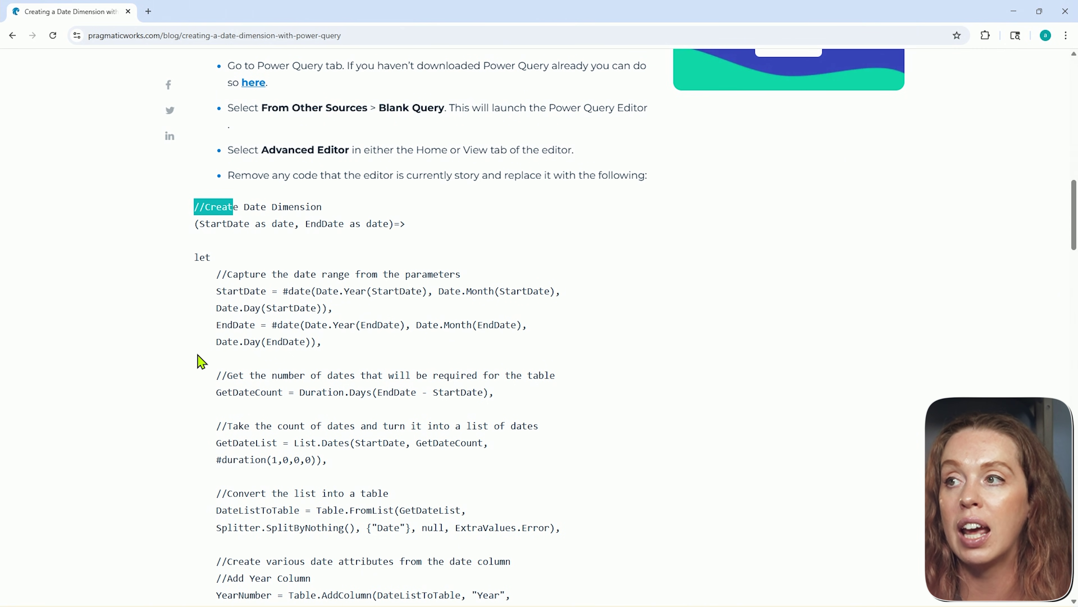
scroll(408, 406, "down", 1)
scroll(407, 406, "down", 10)
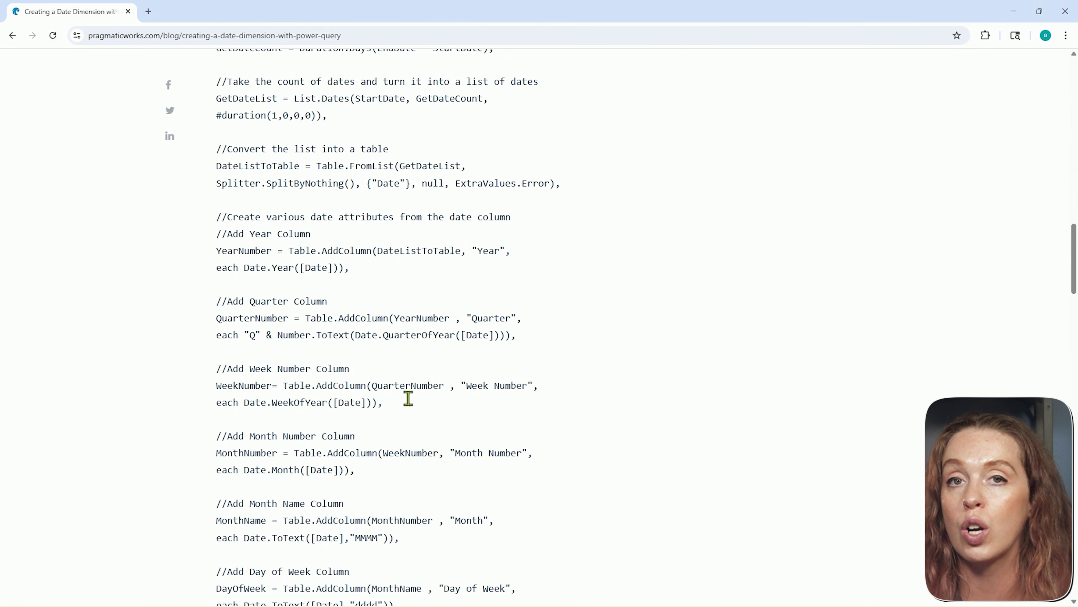
scroll(412, 400, "down", 1)
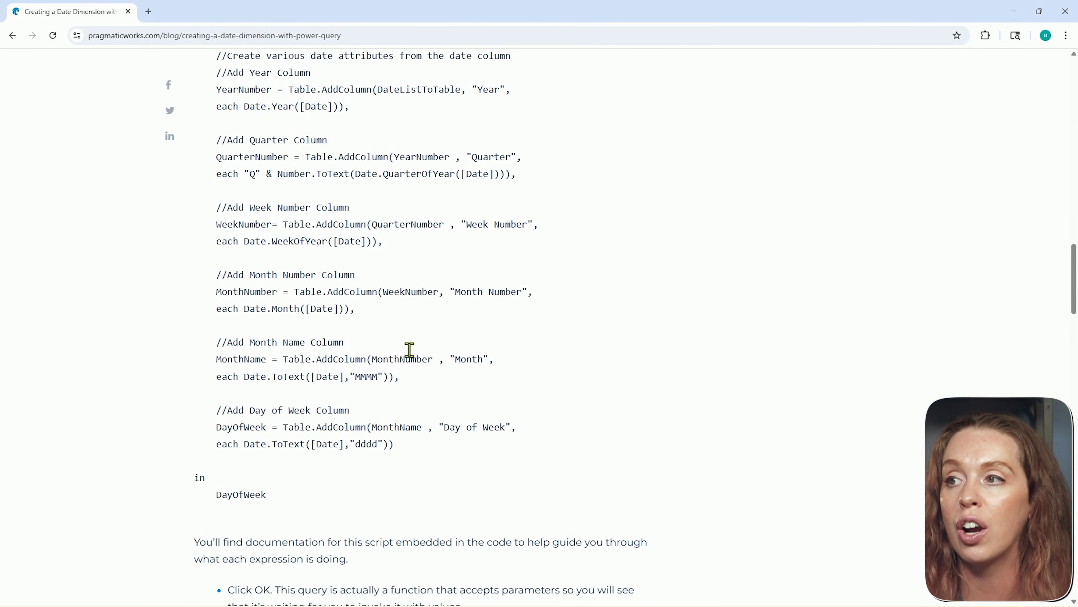
scroll(296, 521, "down", 1)
scroll(295, 520, "down", 3)
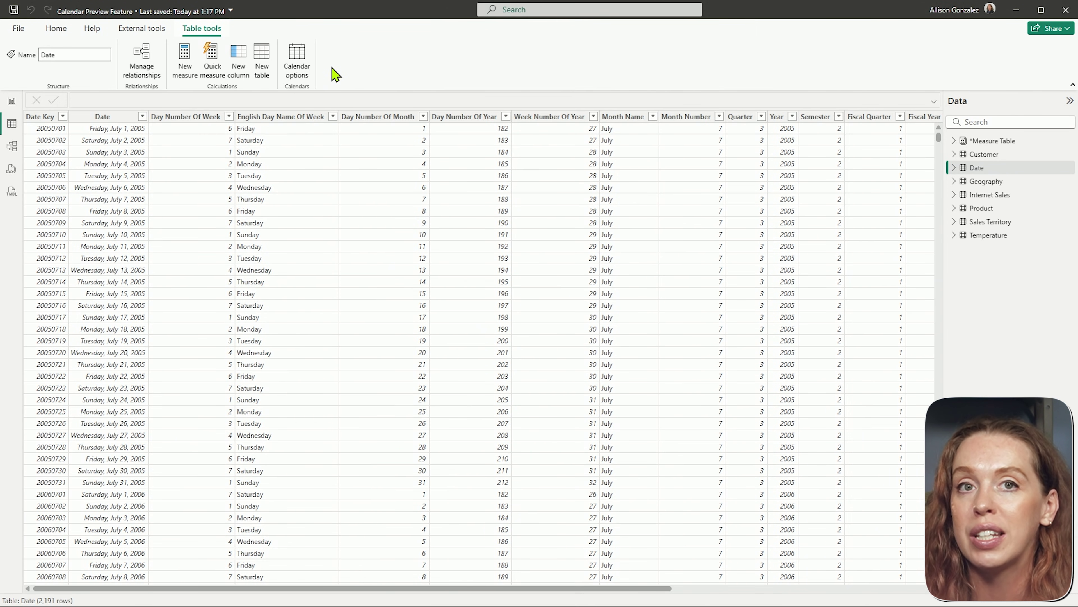
Open the global Options dialog via File > Options and settings > Options
left_click(27, 36)
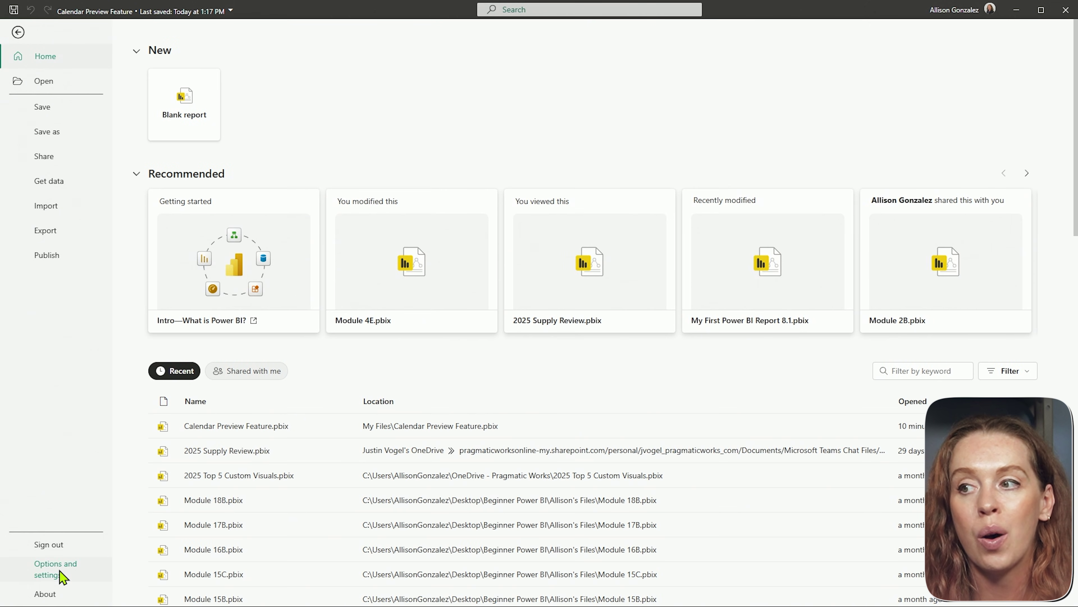
left_click(91, 569)
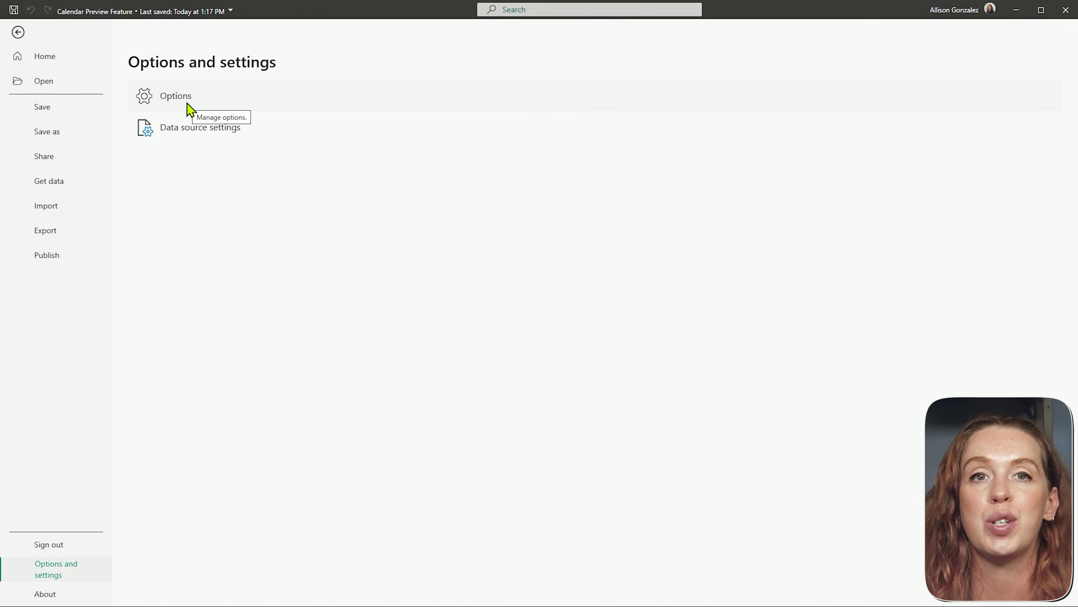
left_click(187, 103)
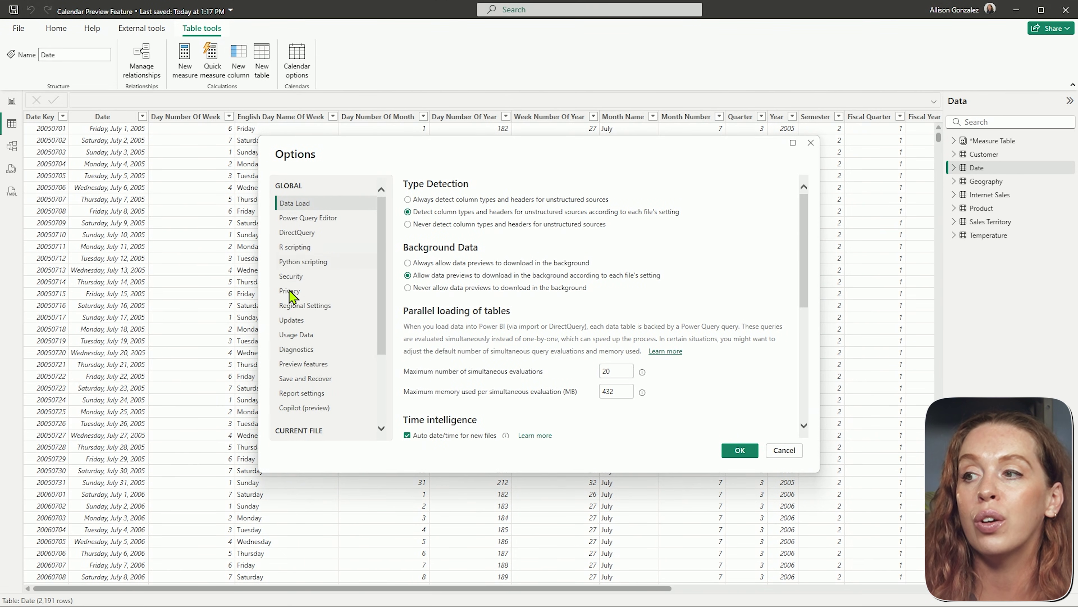
Confirm Enhanced DAX Time Intelligence is checked under Preview features, then close Options with OK
left_click(315, 366)
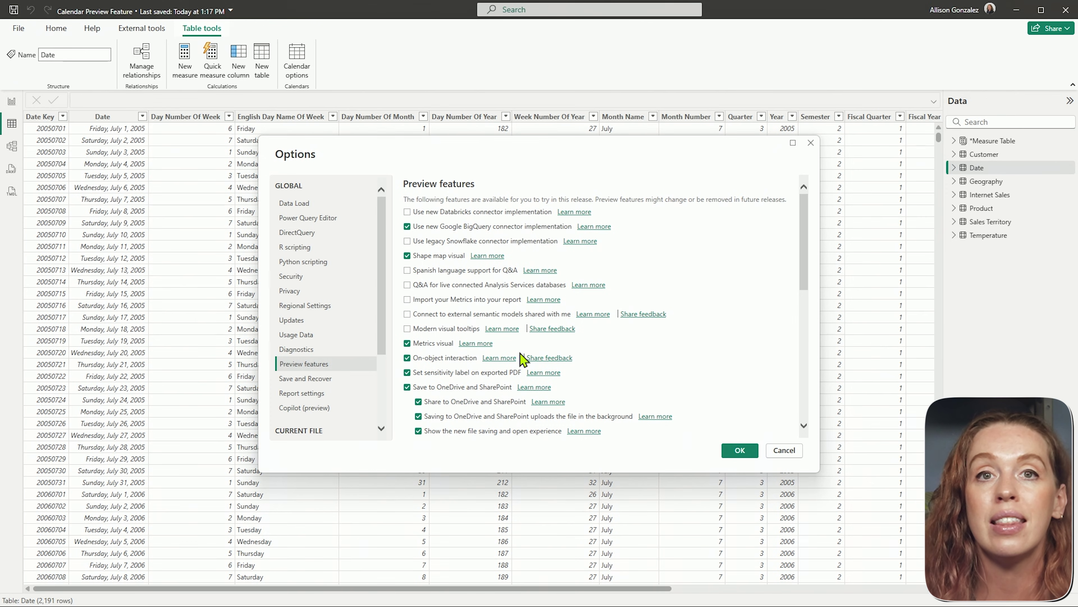
scroll(512, 304, "down", 5)
scroll(513, 304, "down", 3)
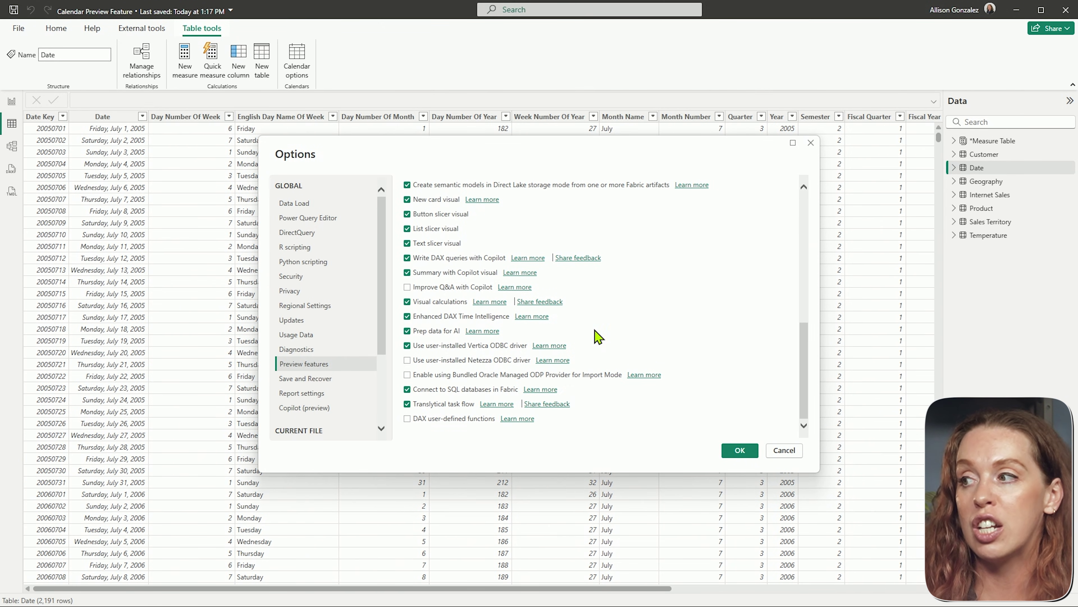
left_click(747, 451)
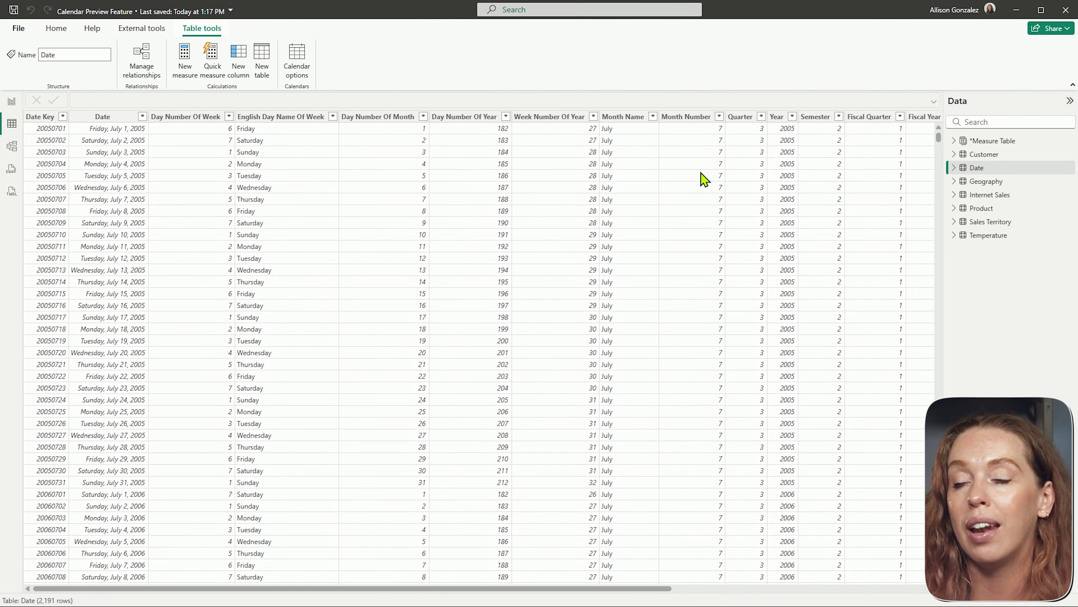
Start a new calendar from the Date table's Calendar options
right_click(987, 171)
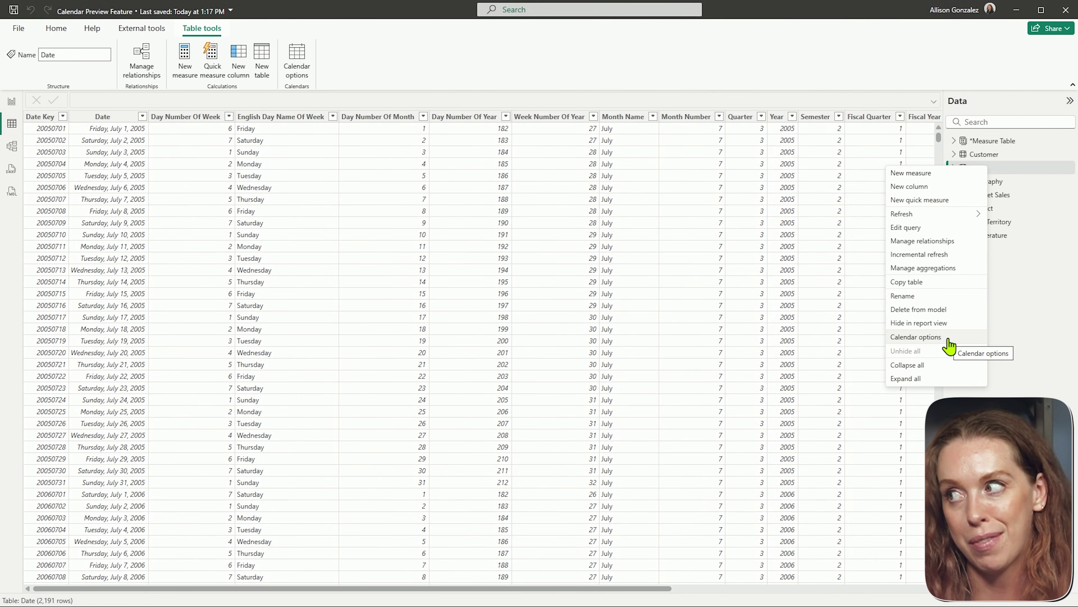
left_click(915, 336)
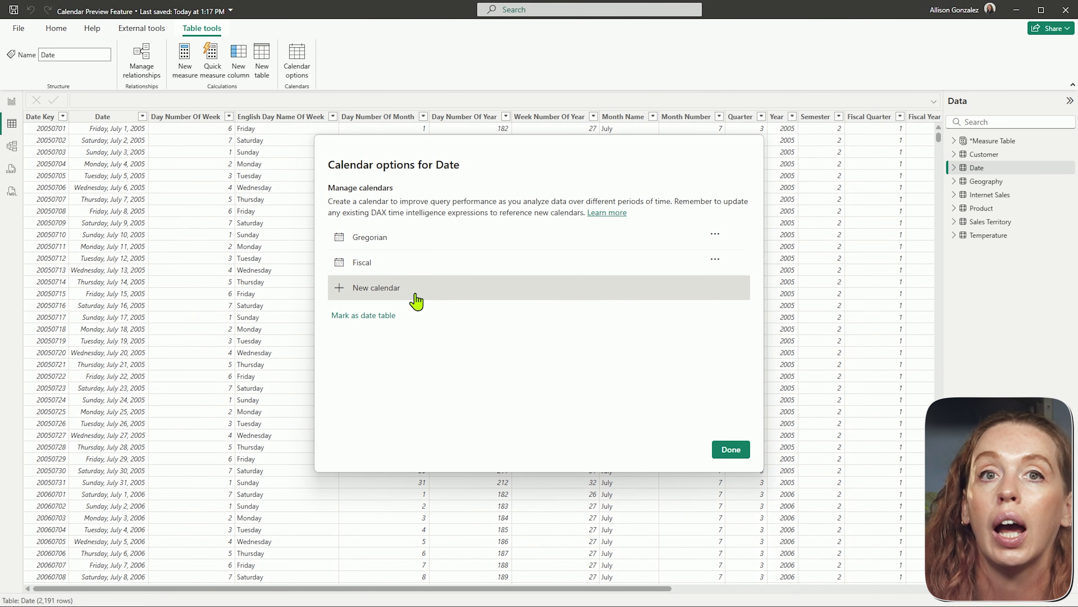
left_click(380, 293)
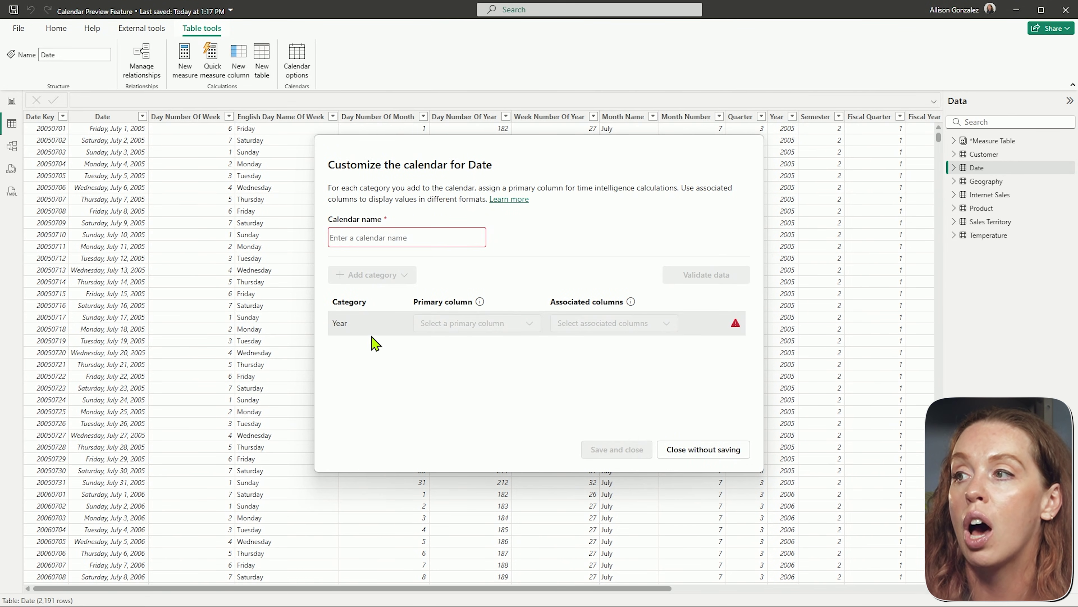
Name the new Date table calendar 'Really Cool Calendar'
left_click(367, 233)
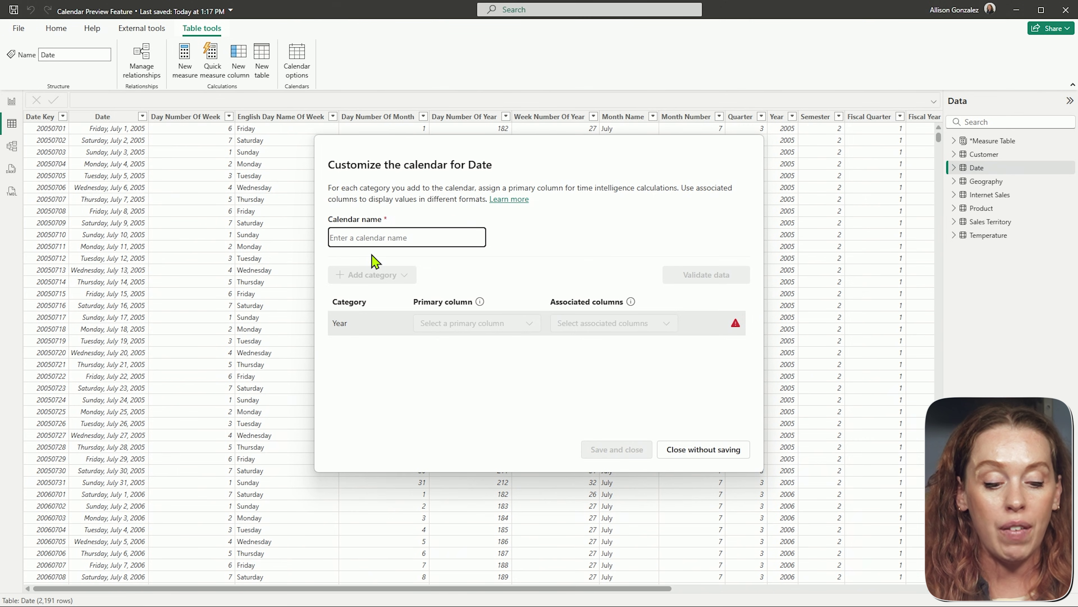
type("RE")
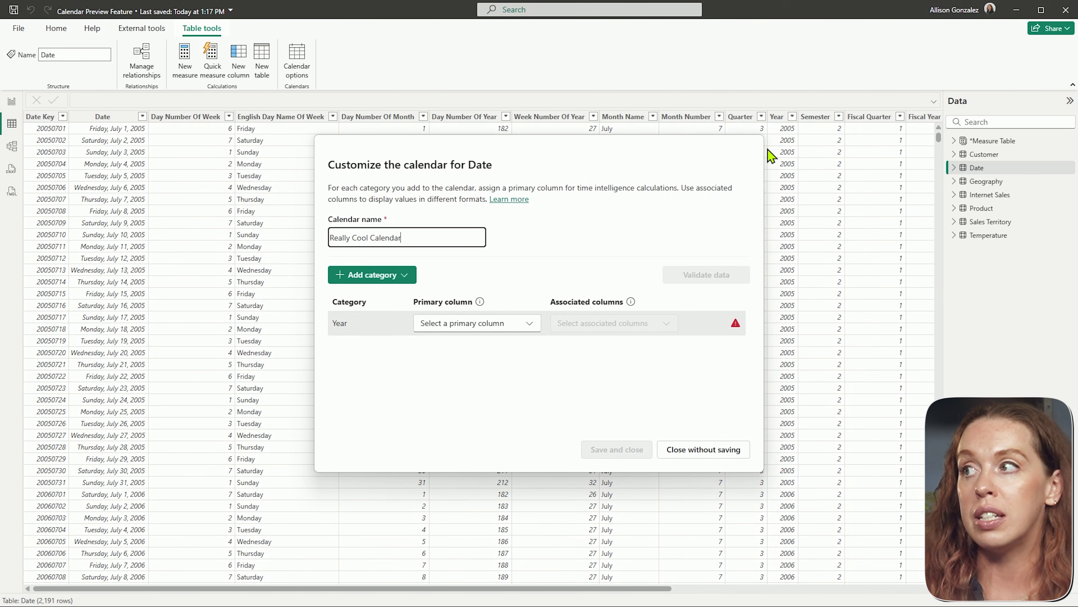
left_click(392, 276)
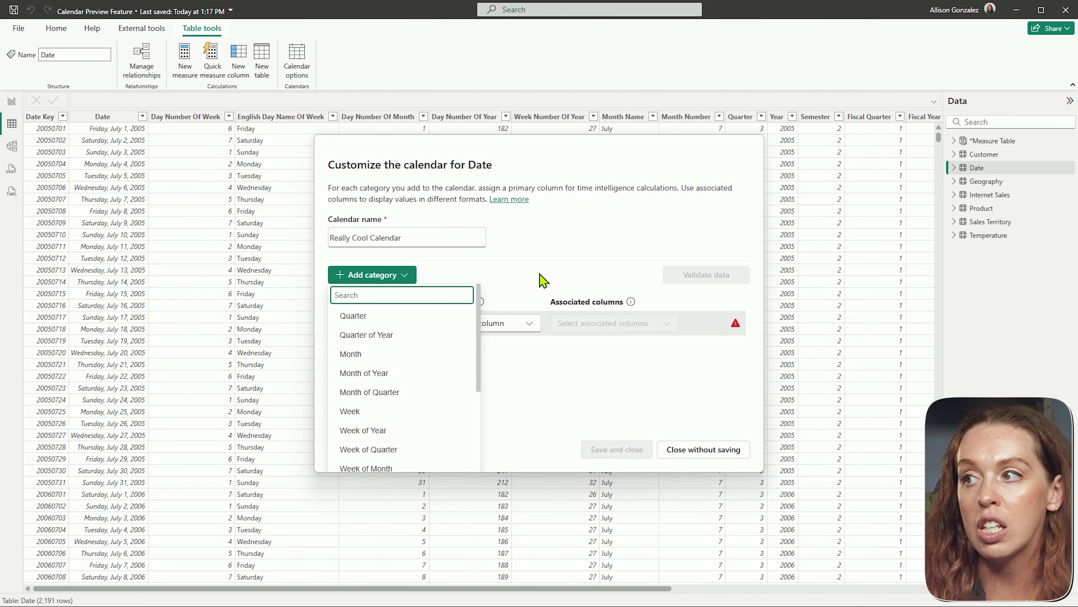
Set the Year category's primary column to the Year column
left_click(438, 313)
left_click(529, 322)
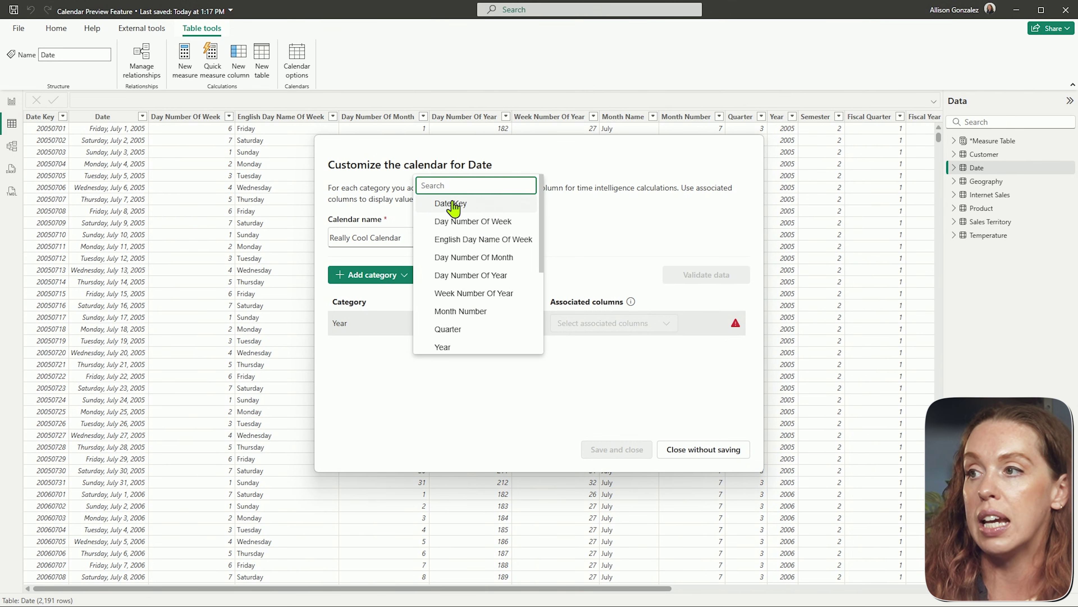
left_click(461, 347)
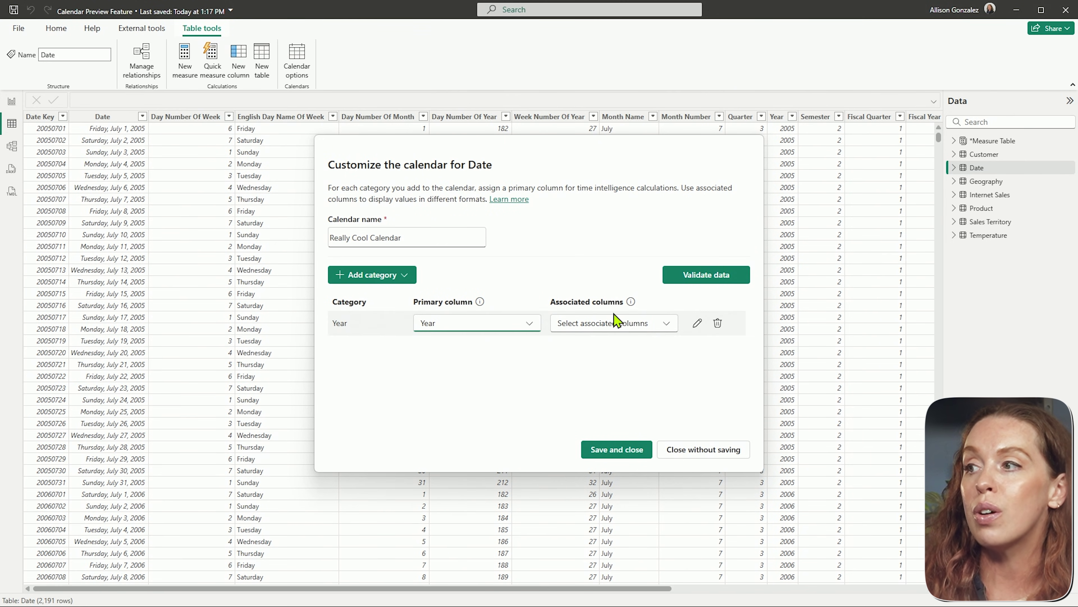
mouse_move(630, 302)
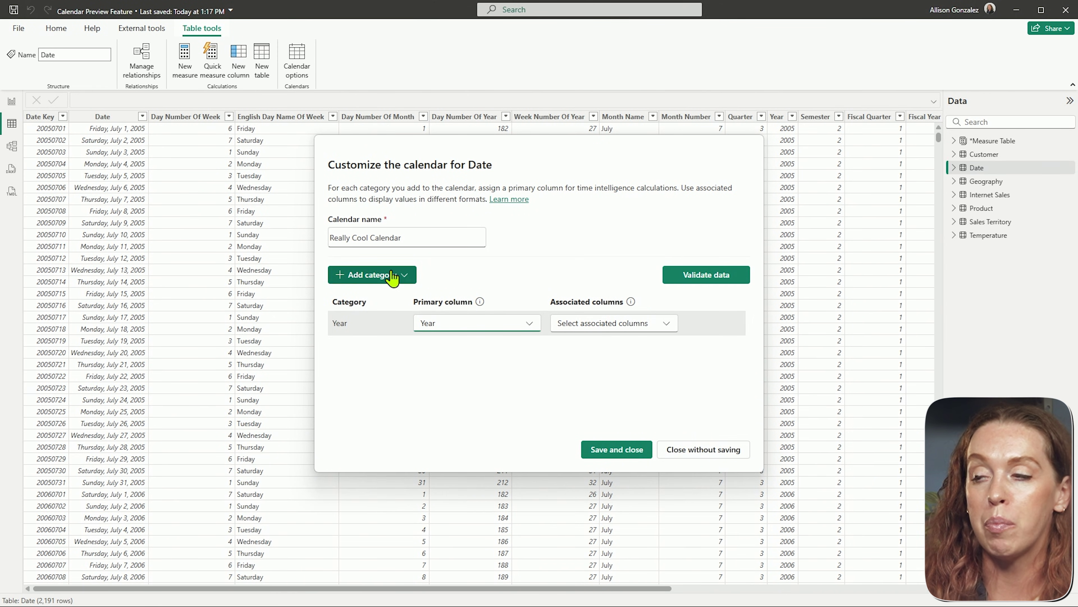
Add a Date category mapped to the Date column and validate the calendar's data
left_click(373, 276)
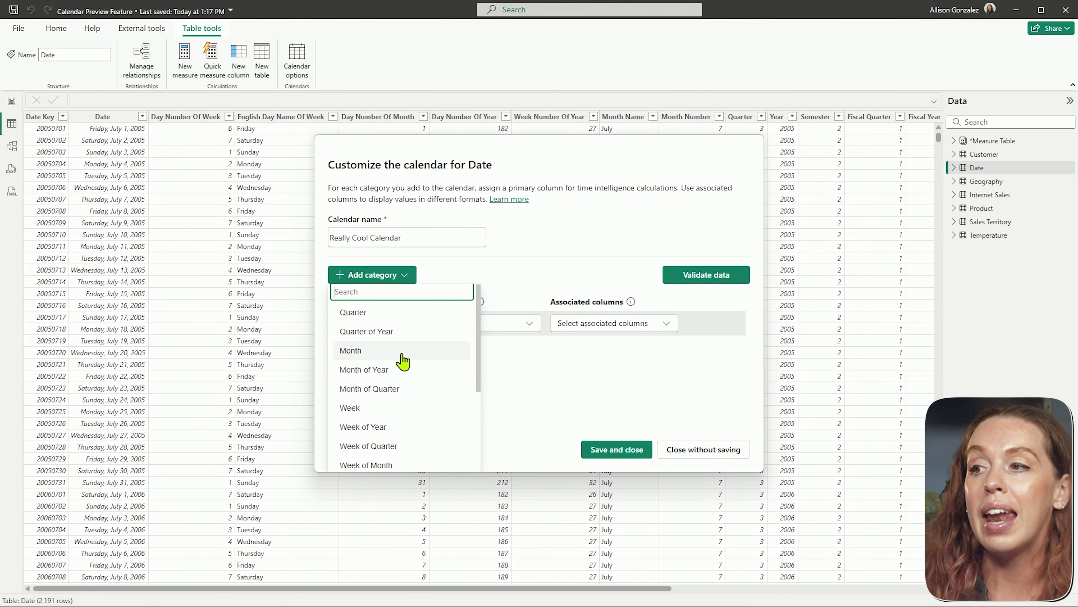
scroll(404, 370, "down", 2)
left_click(374, 434)
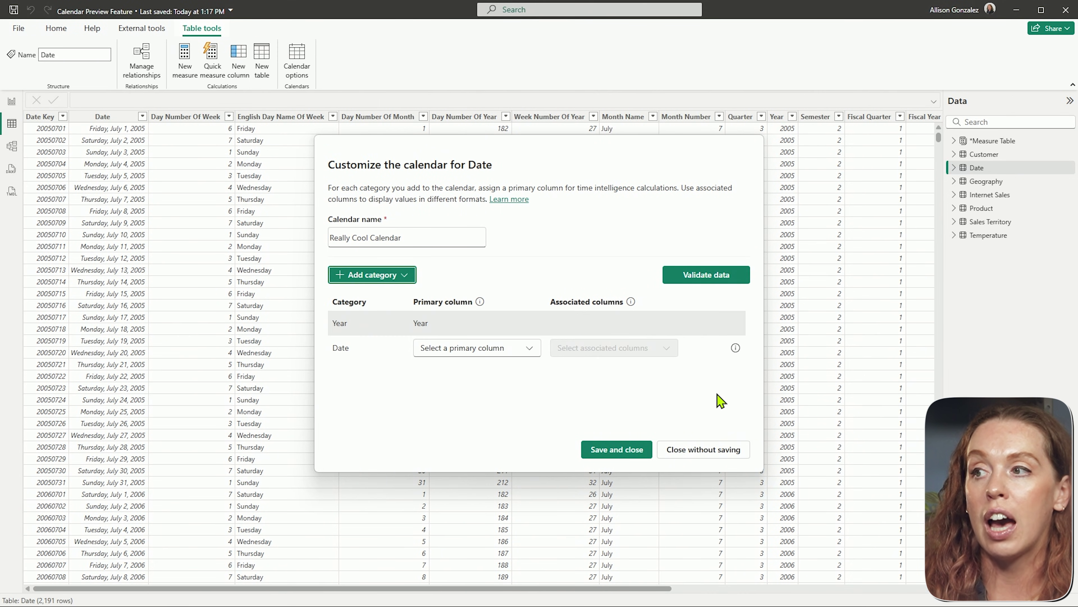
left_click(535, 352)
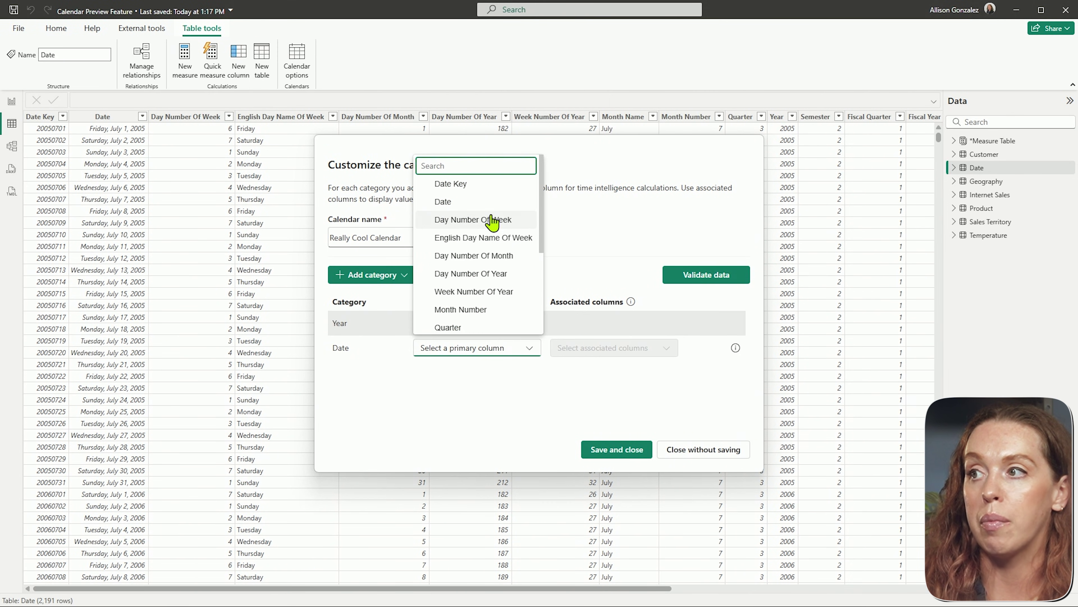
left_click(492, 199)
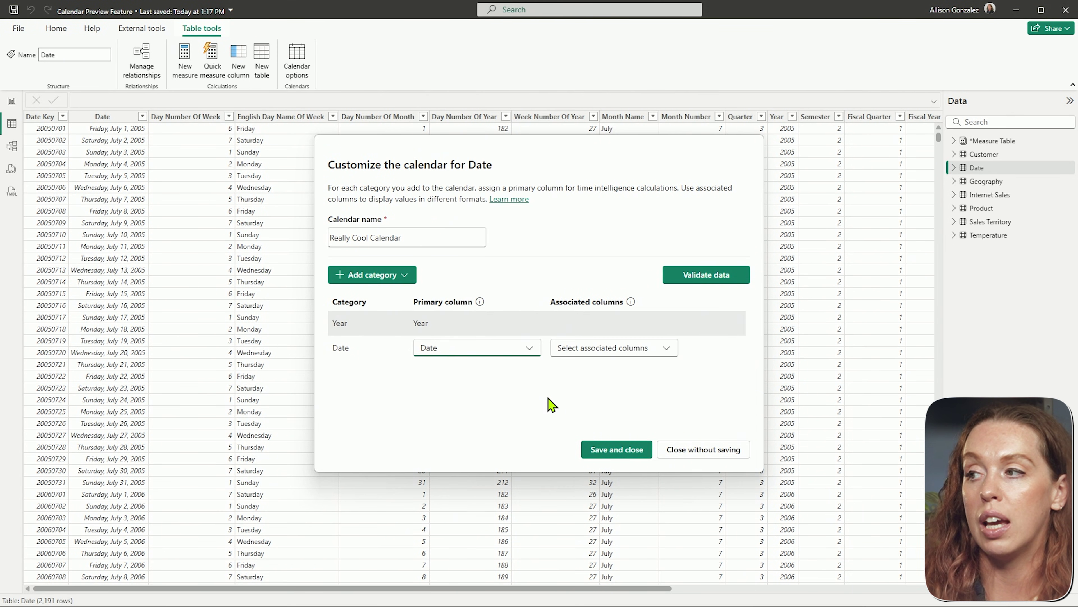
left_click(699, 281)
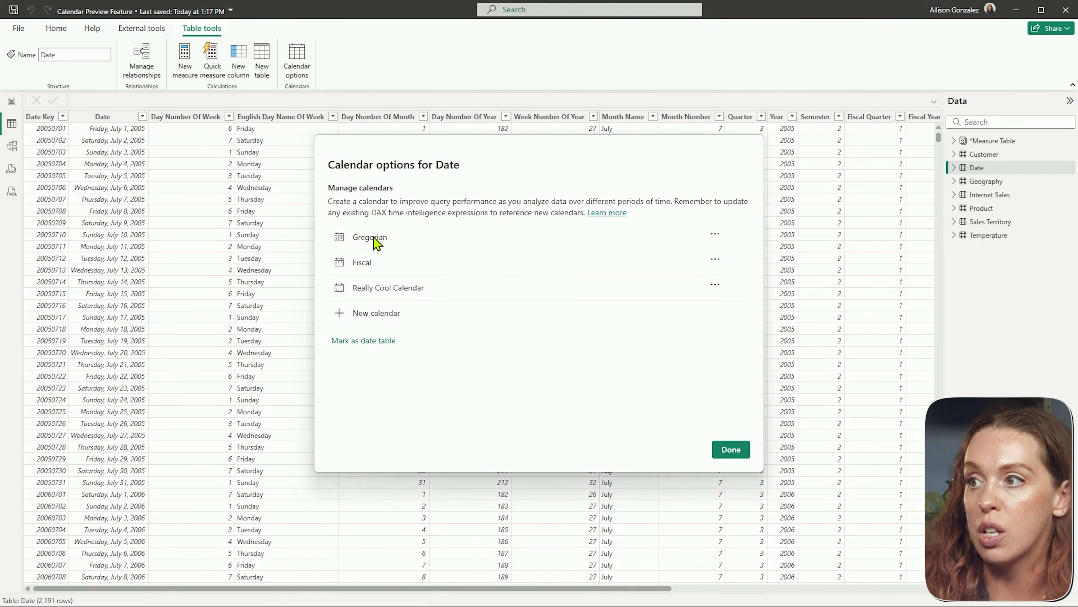
left_click(715, 234)
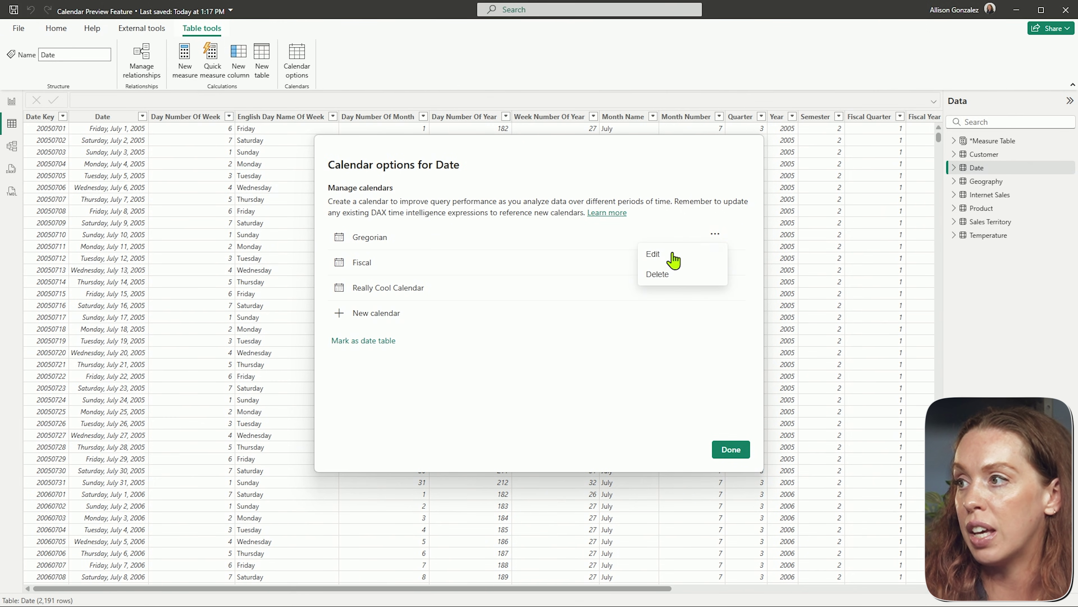
left_click(654, 254)
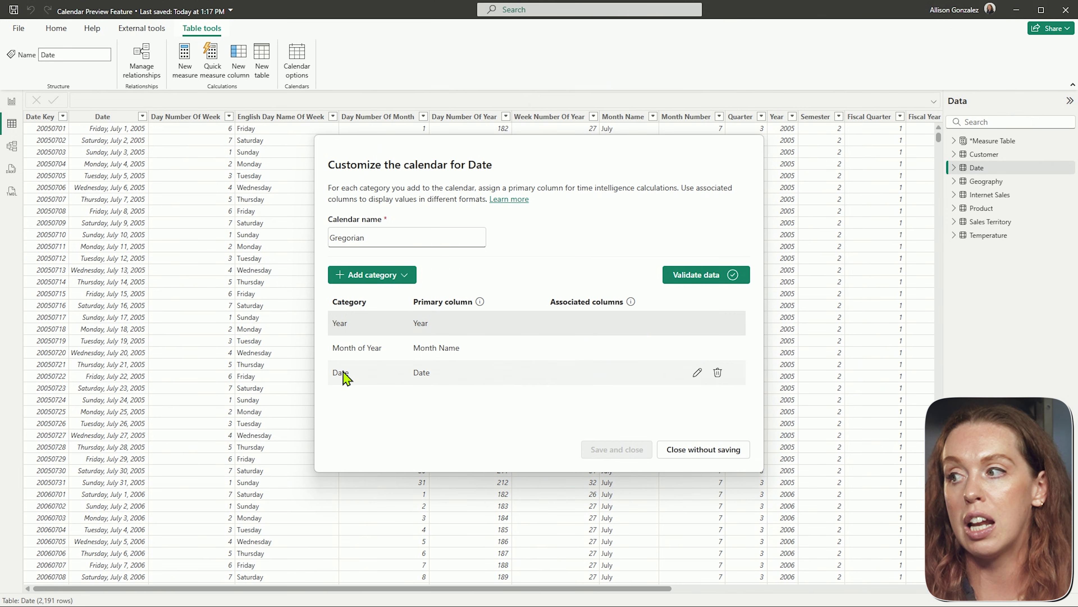
left_click(683, 450)
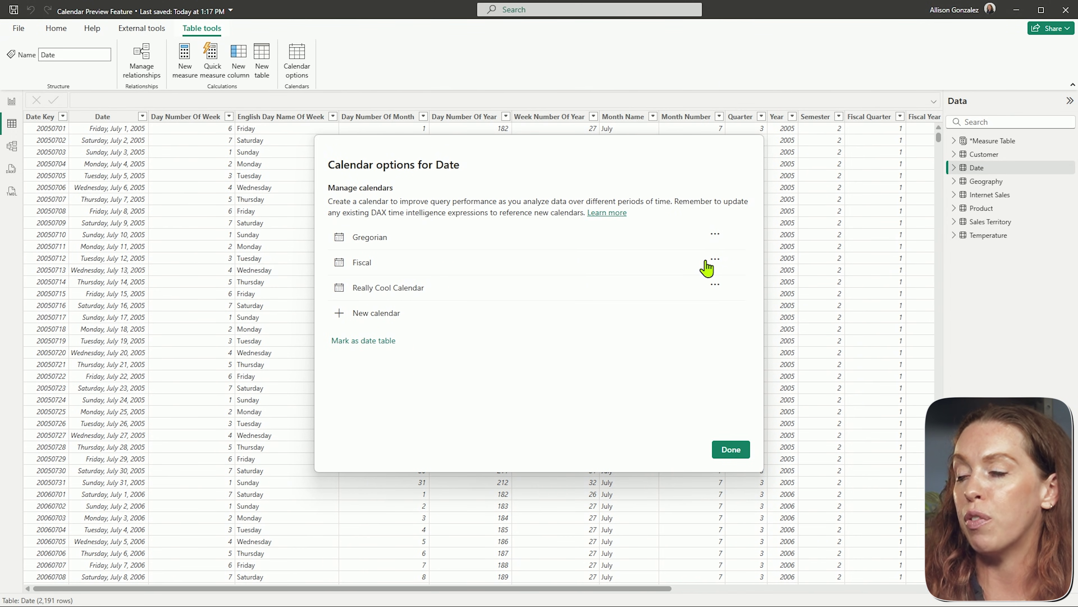
Review the Fiscal calendar's Year category, close it unsaved, and exit calendar options with Done
left_click(716, 267)
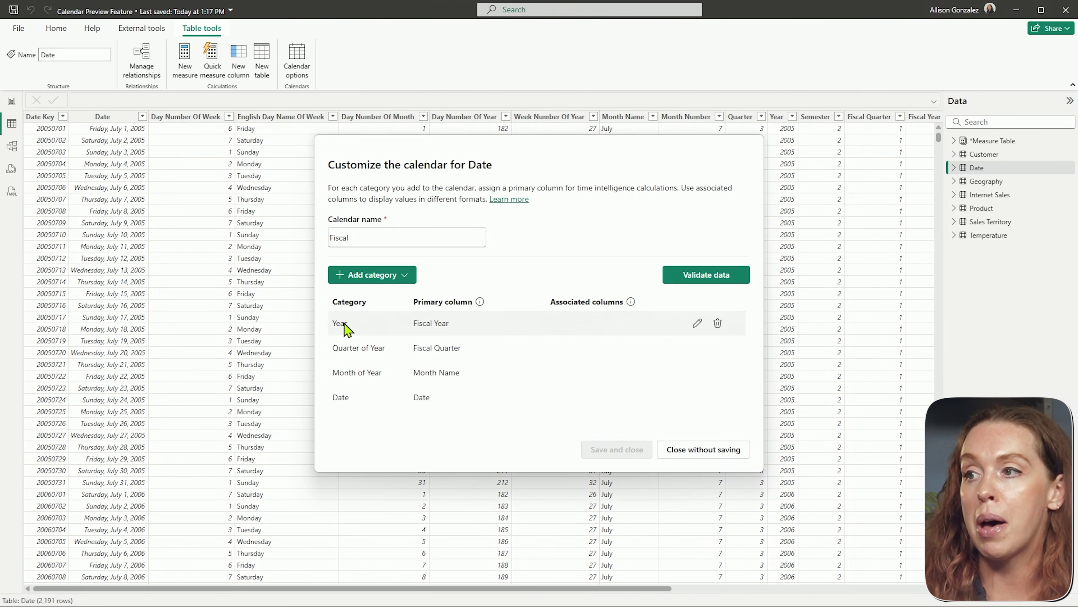
left_click(414, 325)
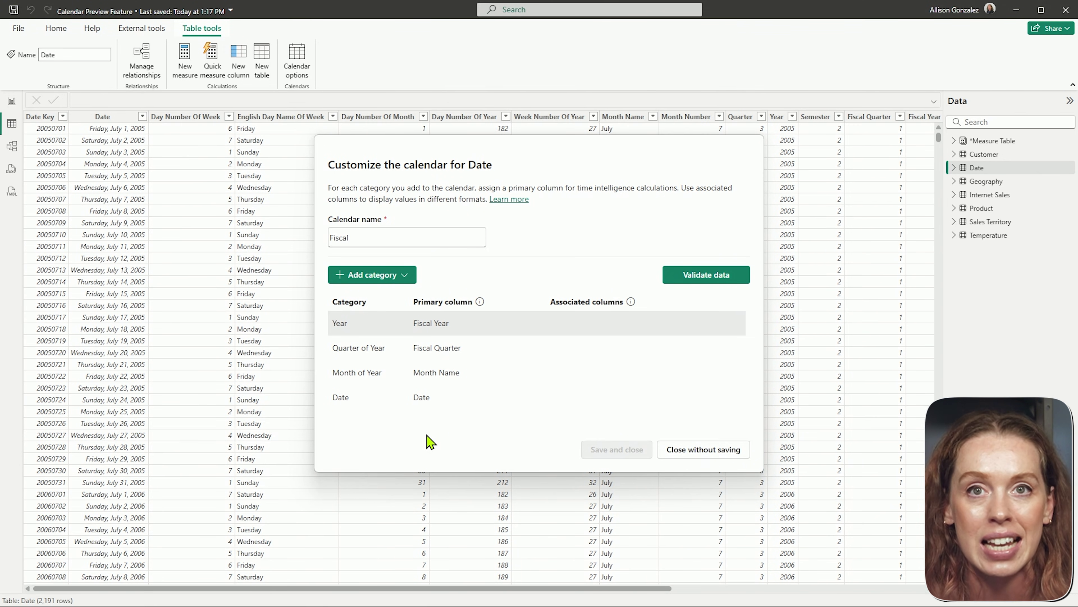
left_click(715, 450)
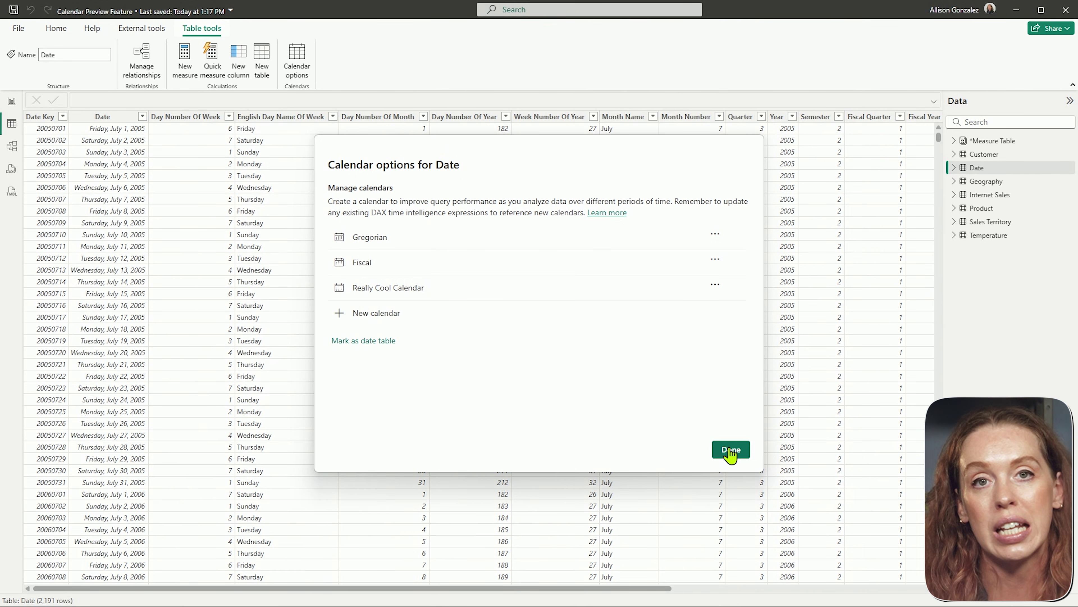
left_click(730, 451)
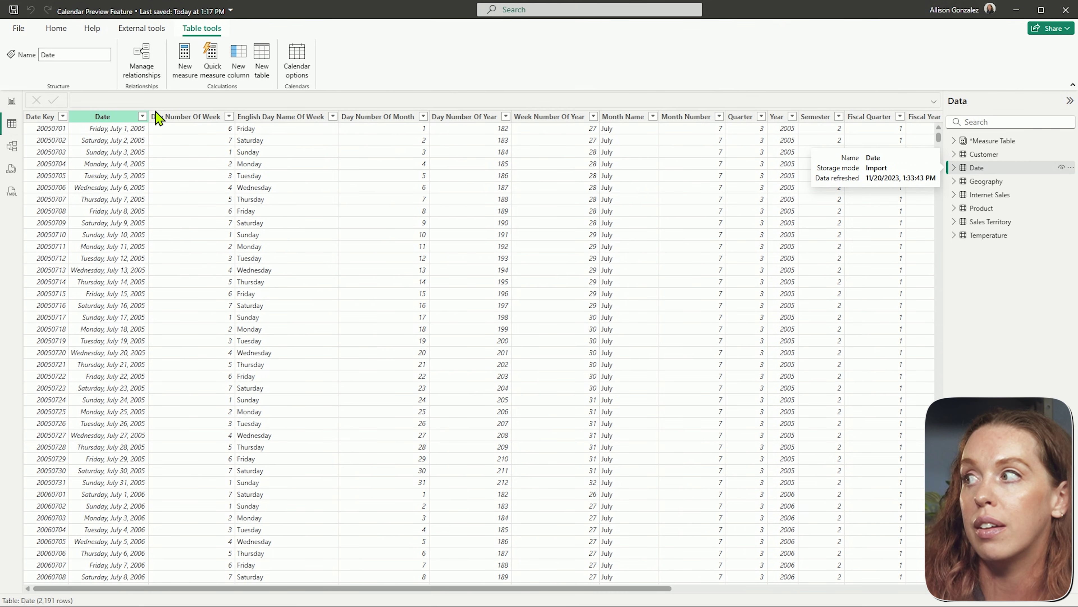
On the report page, open Sales YTD (gregorian) to show its TOTALYTD([Total Sales], 'Gregorian') formula
left_click(12, 100)
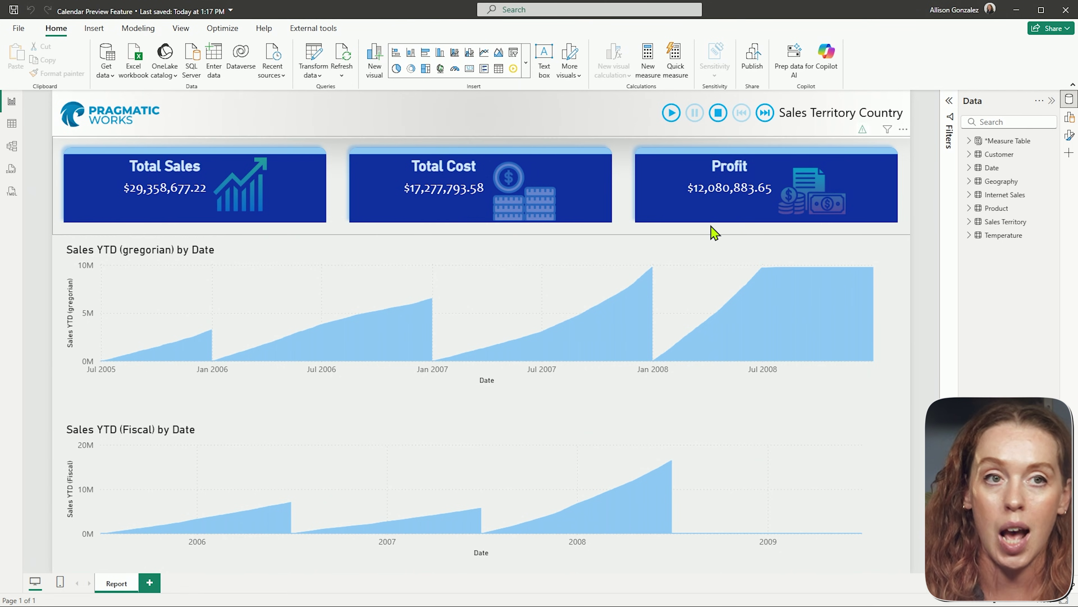
left_click(969, 141)
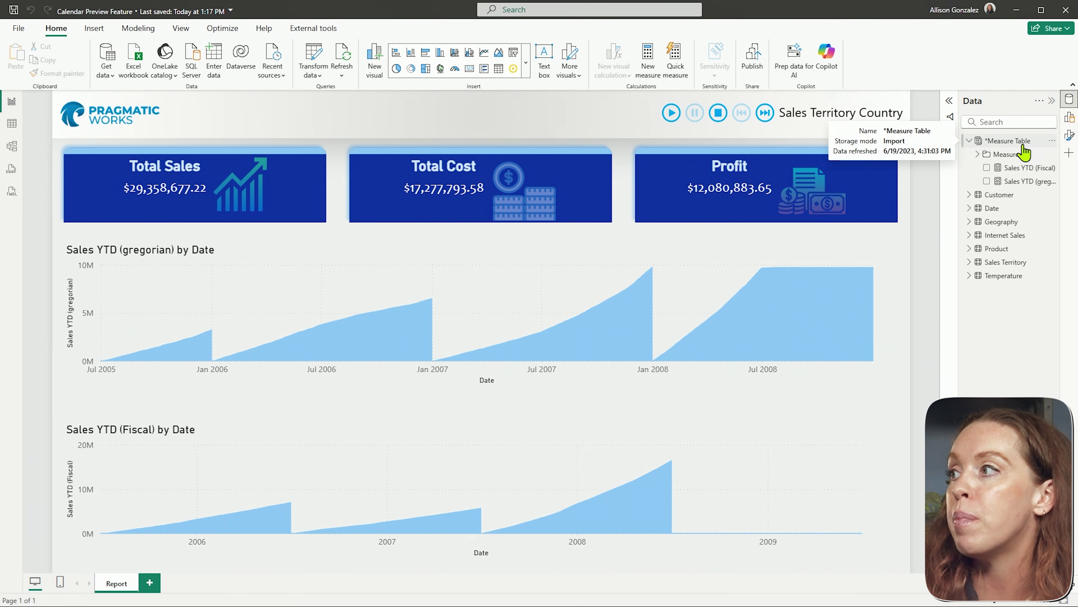
left_click(1025, 181)
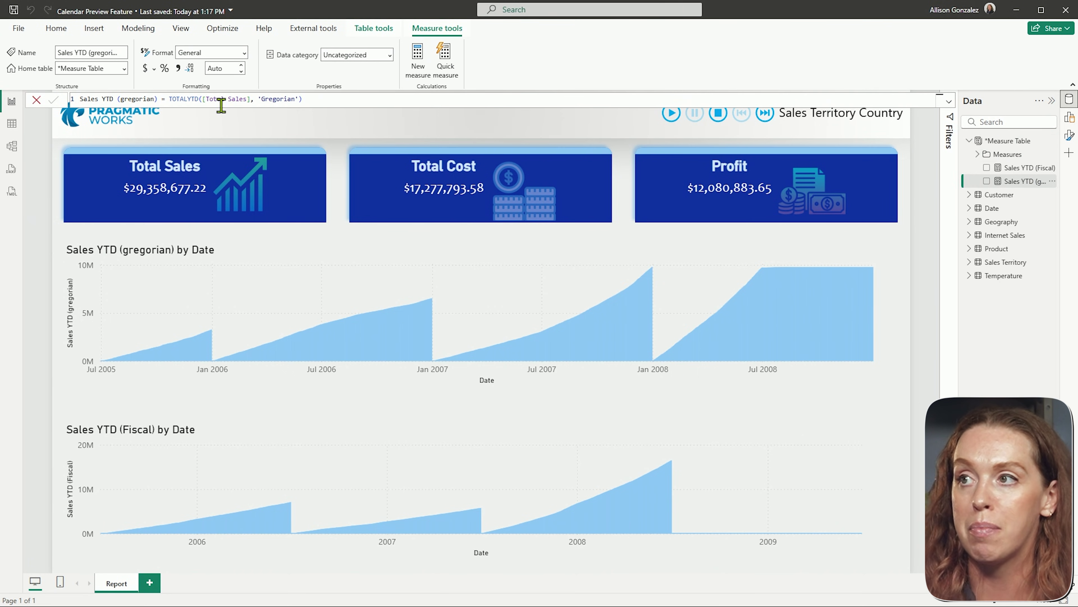
scroll(313, 98, "up", 5)
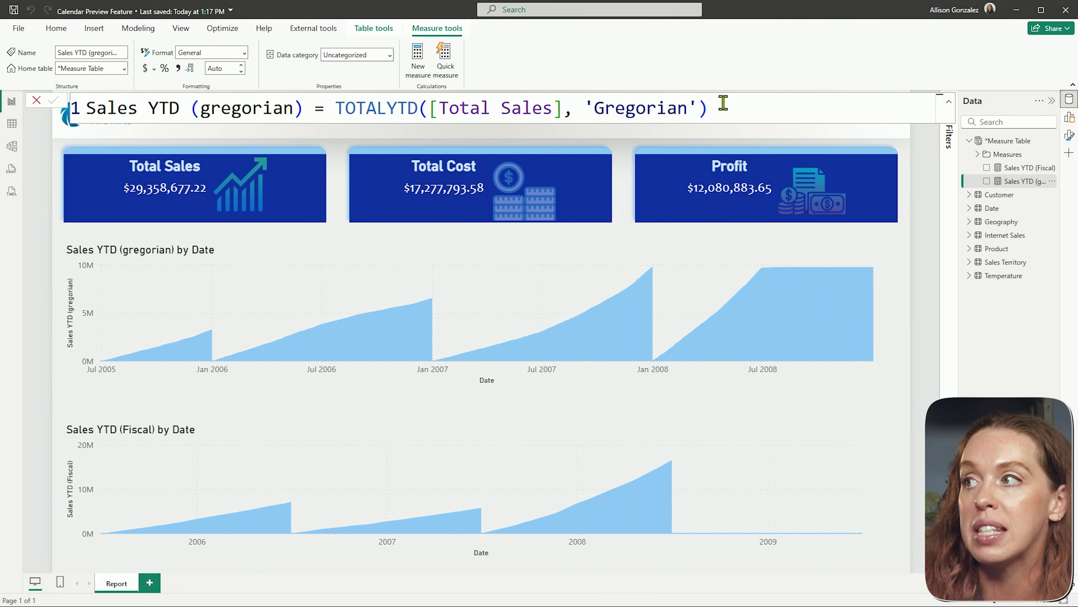
Delete the 'Gregorian' and [Total Sales] arguments, trimming the formula back to TOTALYTD
left_click_drag(717, 107, 594, 109)
key("BackSpace")
key("BackSpace")
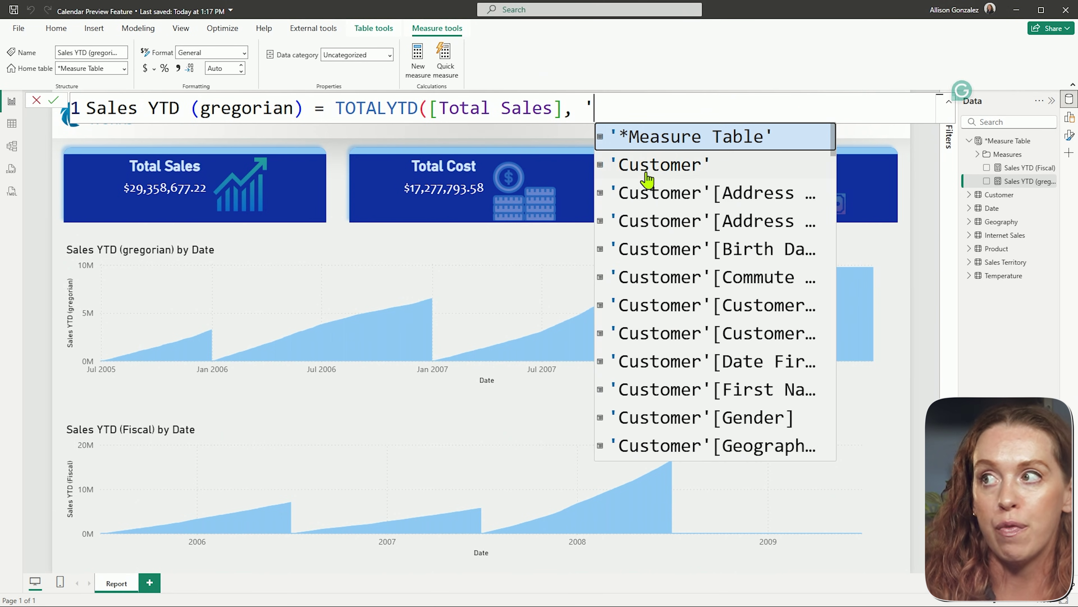
key("BackSpace")
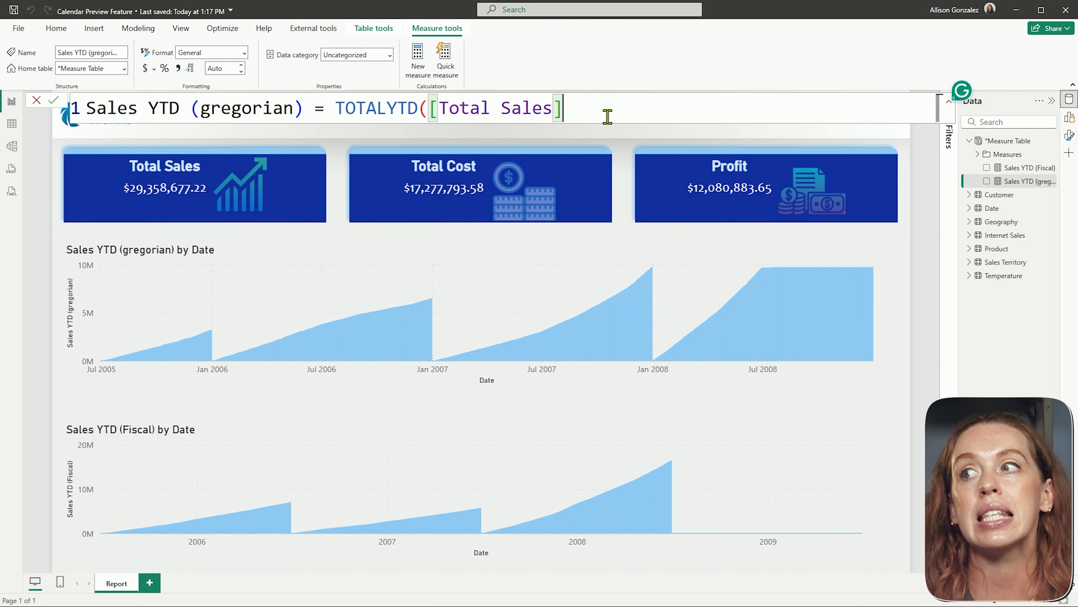
key("BackSpace")
key("BackSpace")
key("BackSpace")
key("BackSpace")
key("BackSpace")
key("BackSpace")
key("BackSpace")
key("BackSpace")
key("BackSpace")
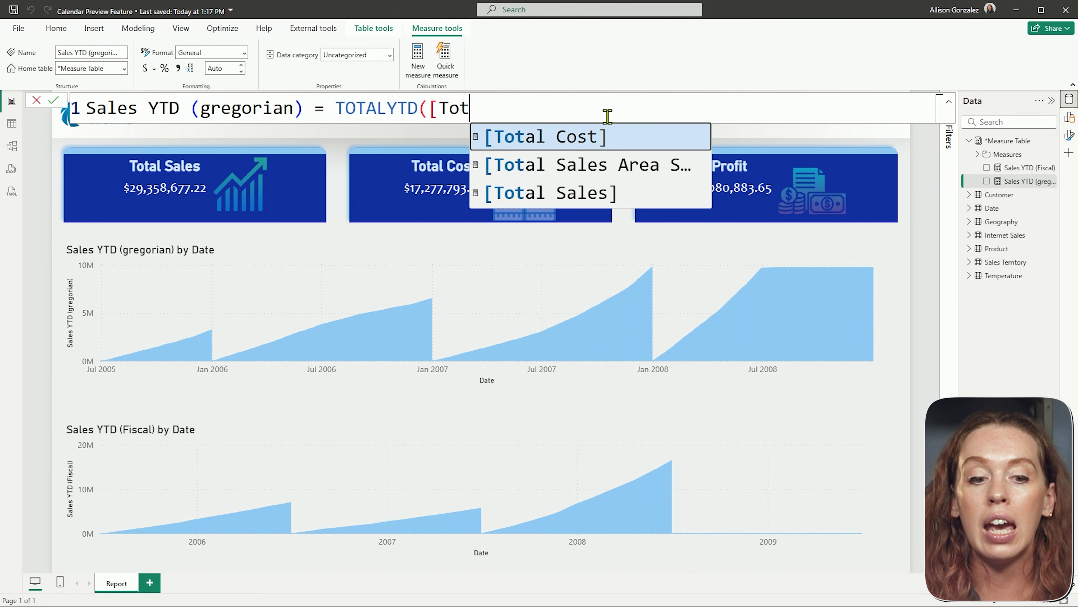
key("BackSpace")
key("BackSpace")
key("BackSpace")
key("BackSpace")
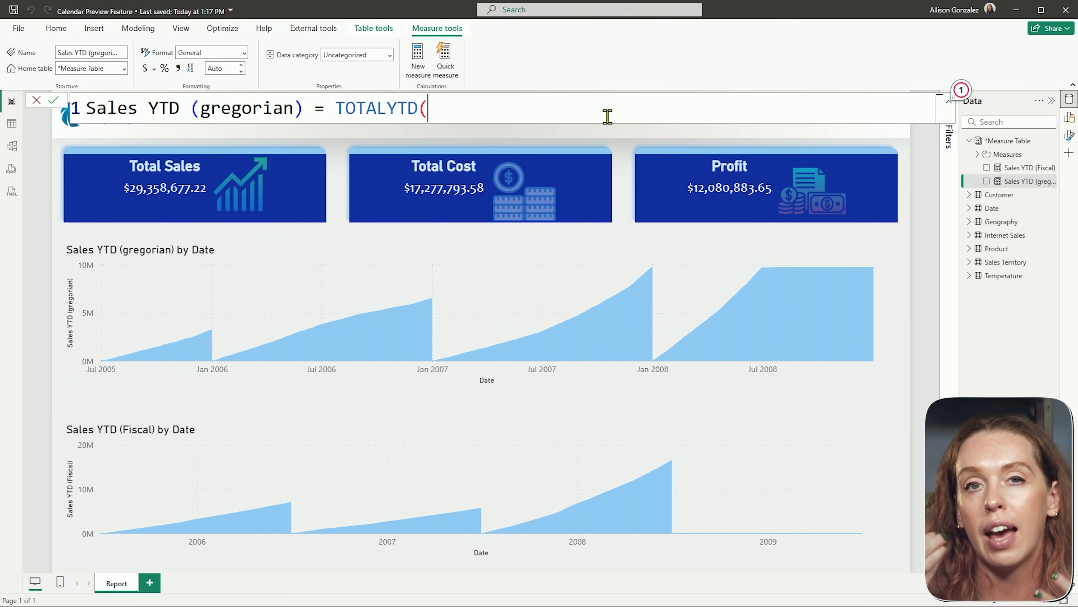
key("BackSpace")
key("BackSpace")
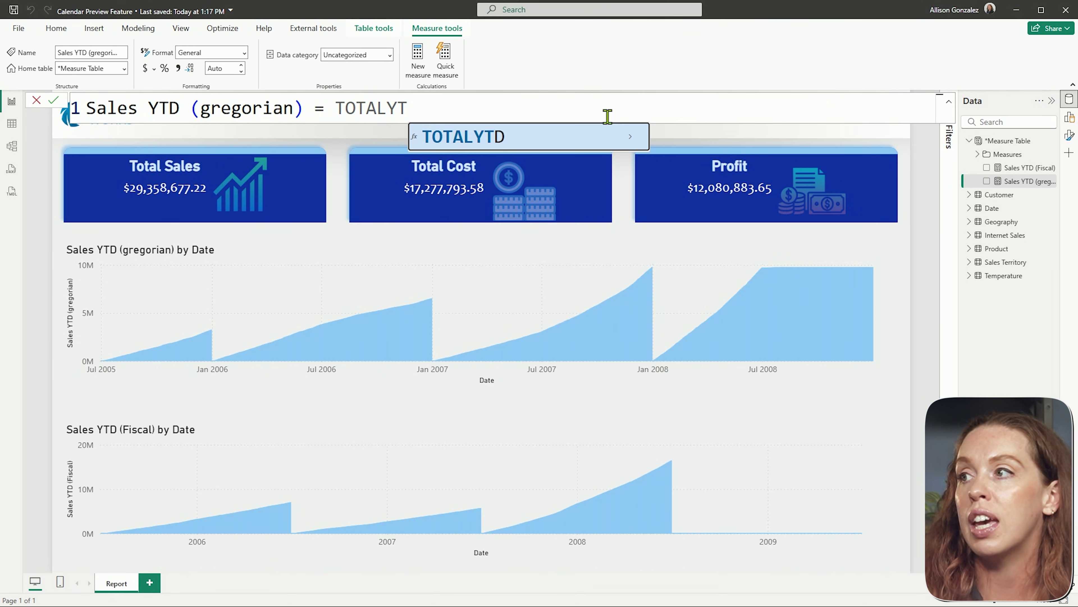
Display the TOTALYTD function's autocomplete description and scroll through it
left_click(629, 141)
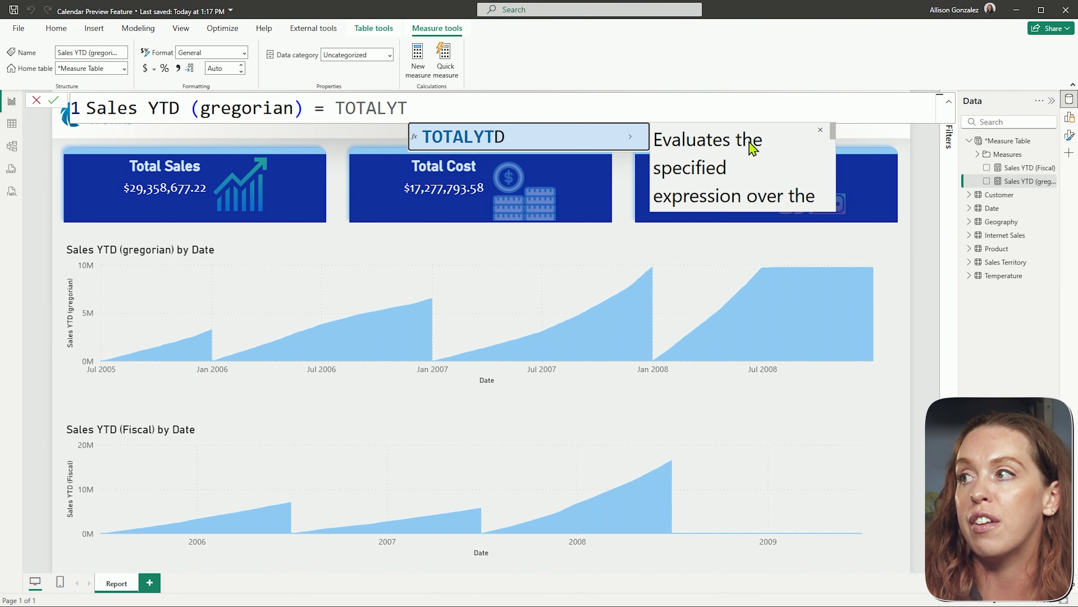
scroll(759, 150, "down", 1)
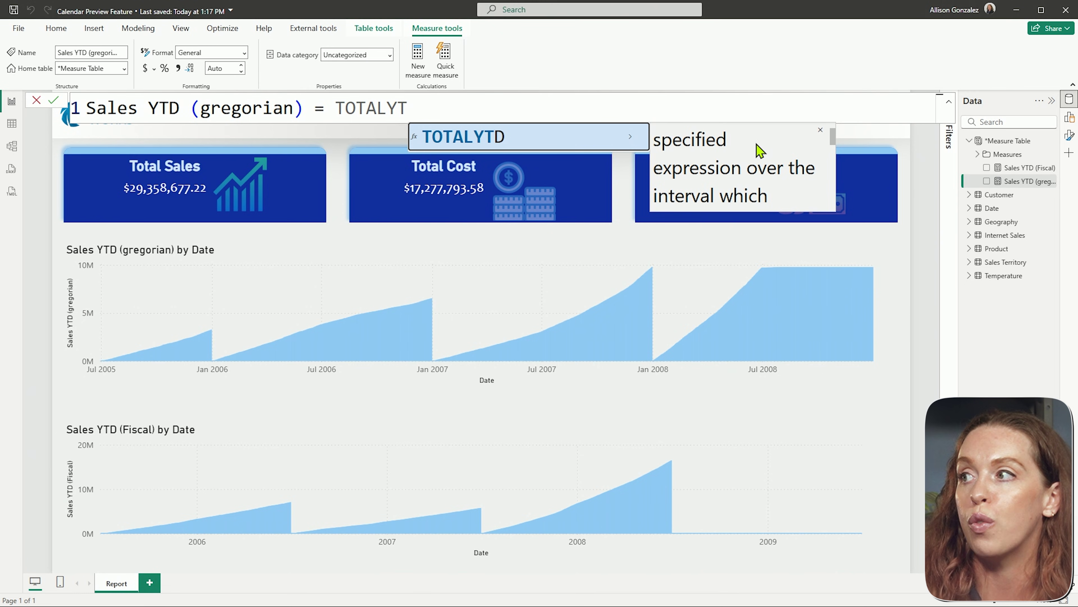
scroll(759, 149, "down", 1)
scroll(759, 150, "down", 1)
scroll(759, 150, "down", 3)
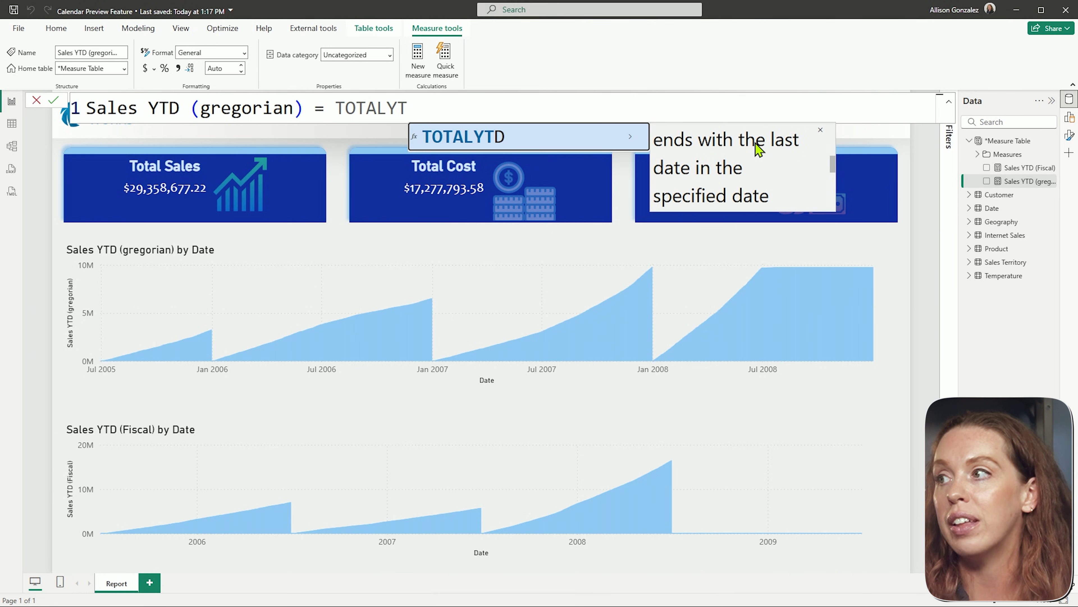
scroll(759, 150, "down", 4)
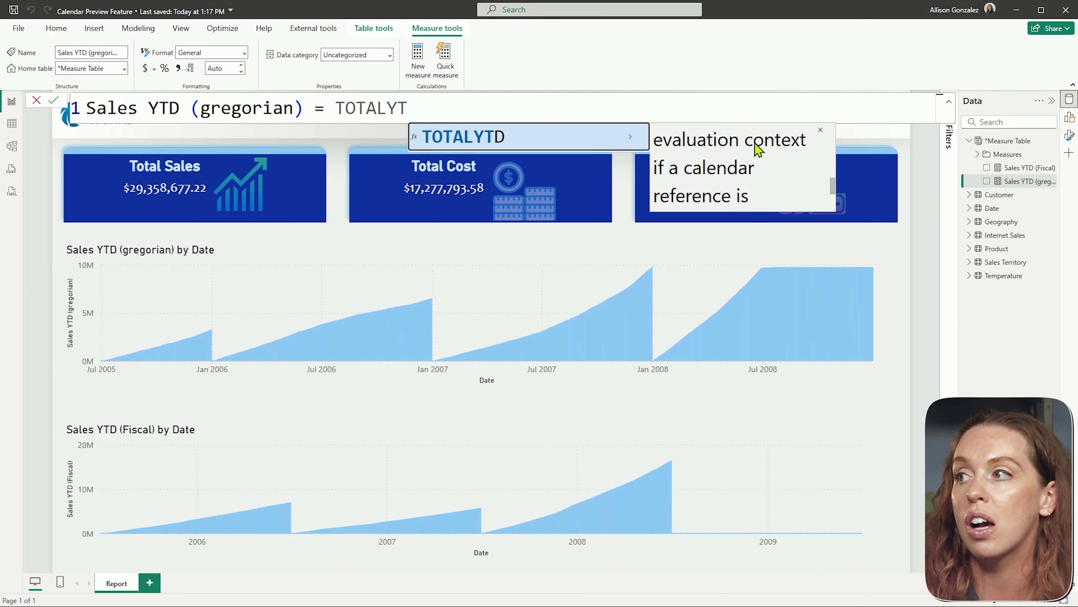
Rebuild the formula as TOTALYTD([Total Sales],'Gregorian') using autocomplete, and commit it
left_click(457, 137)
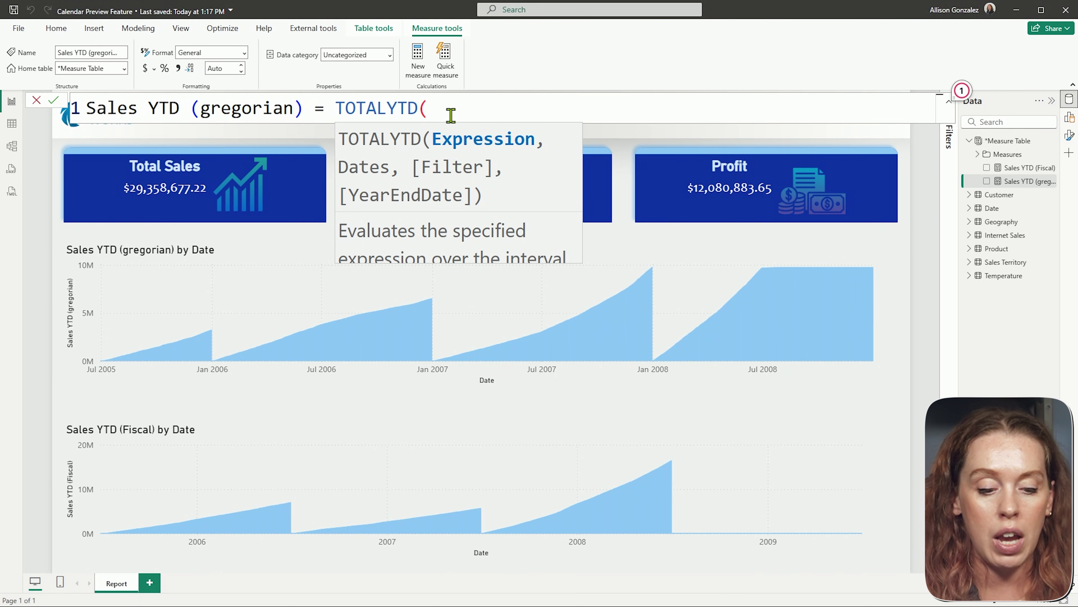
type("[to")
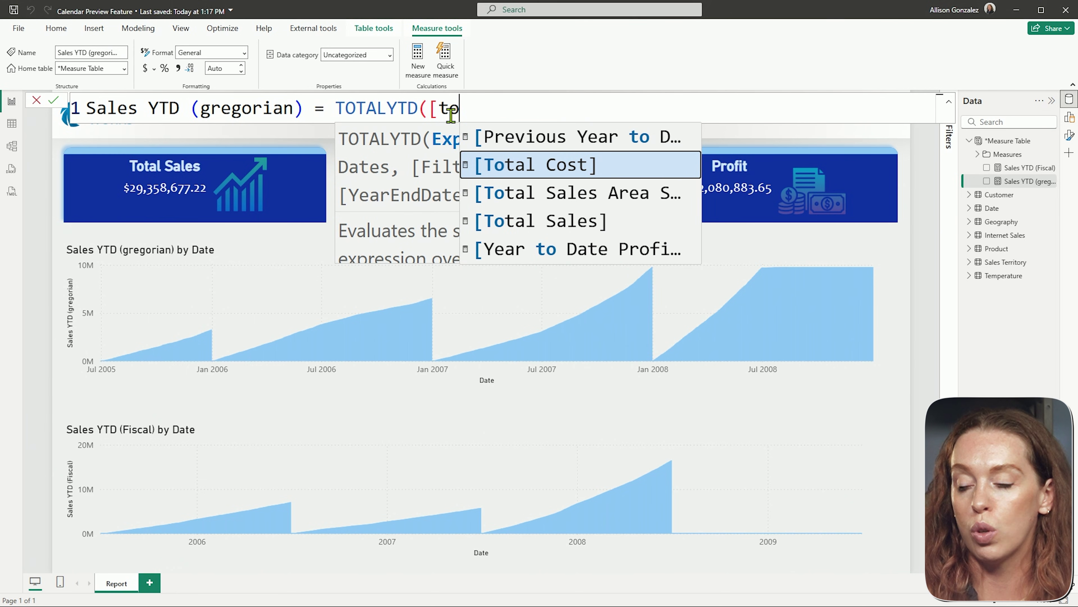
key("Down")
key("Down")
key("Tab")
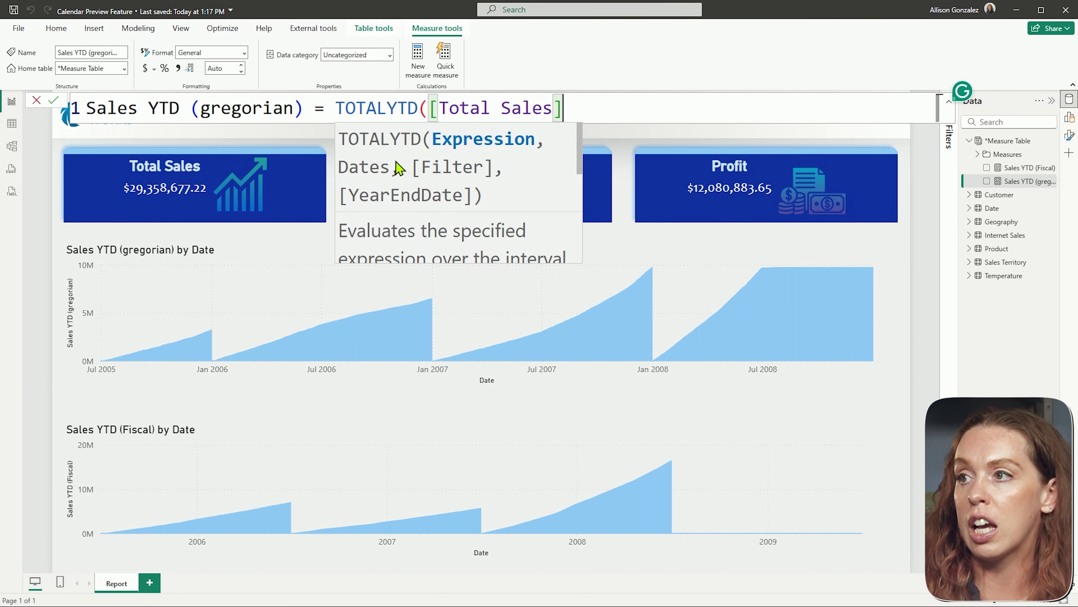
type(",")
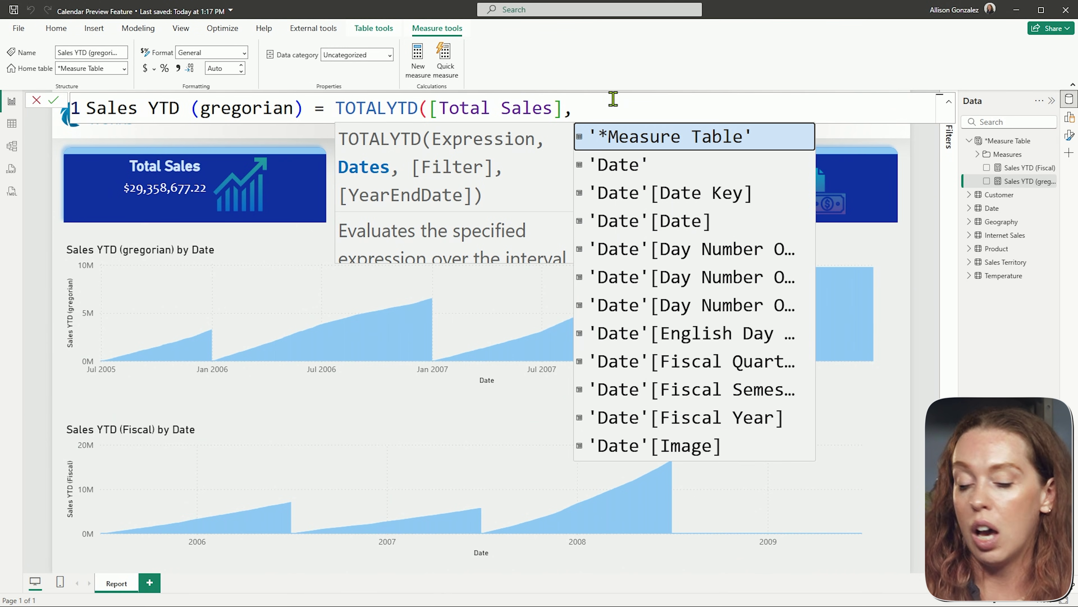
type("gr")
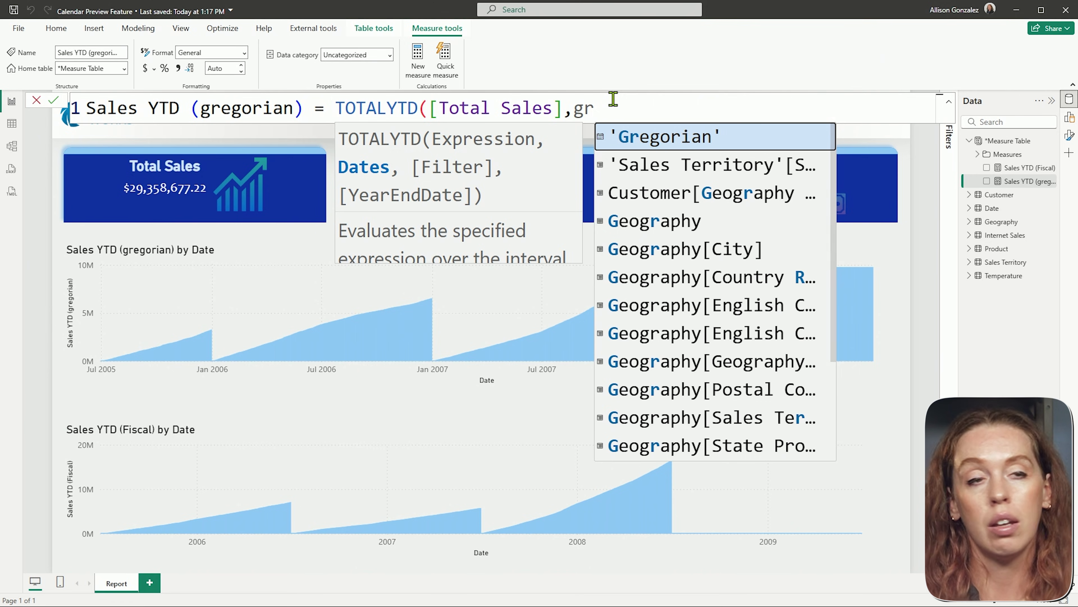
key("Tab")
type(")")
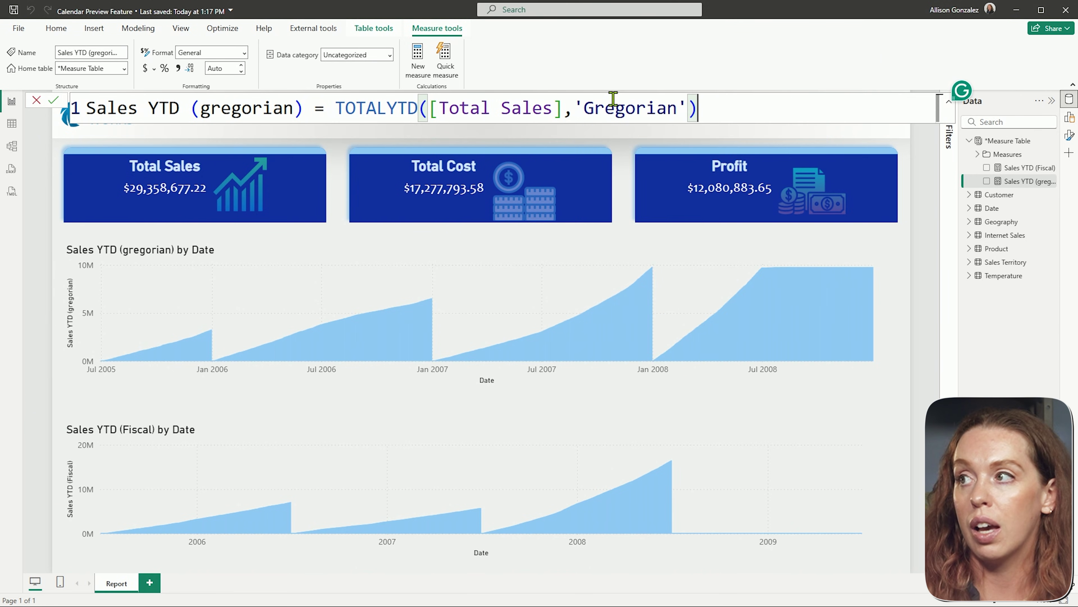
key("Return")
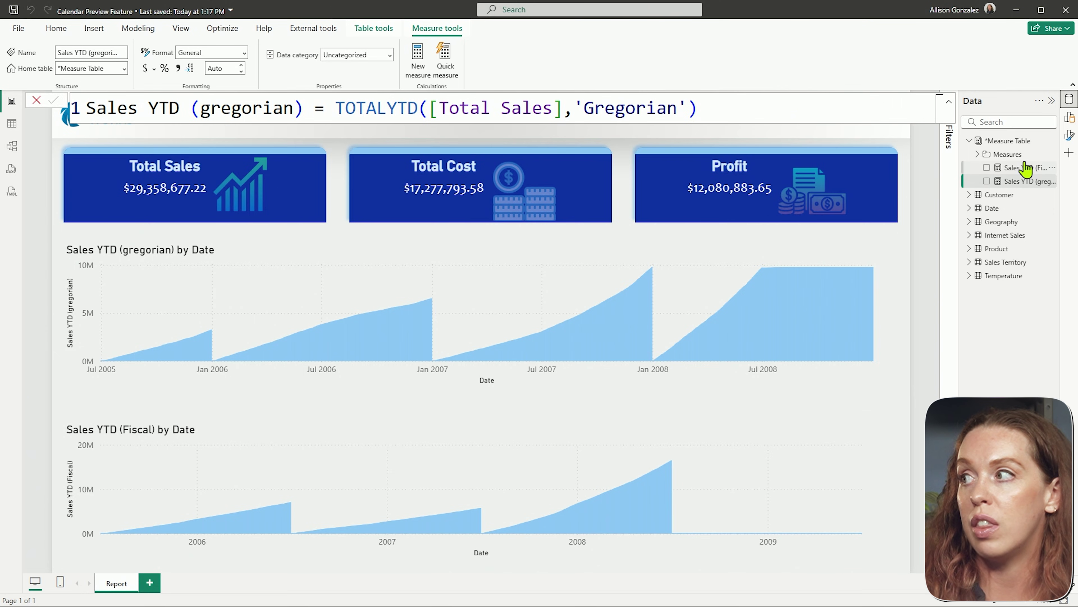
Review the Sales YTD (Fiscal) formula, then bring up the Date table's calendar options
left_click(1028, 170)
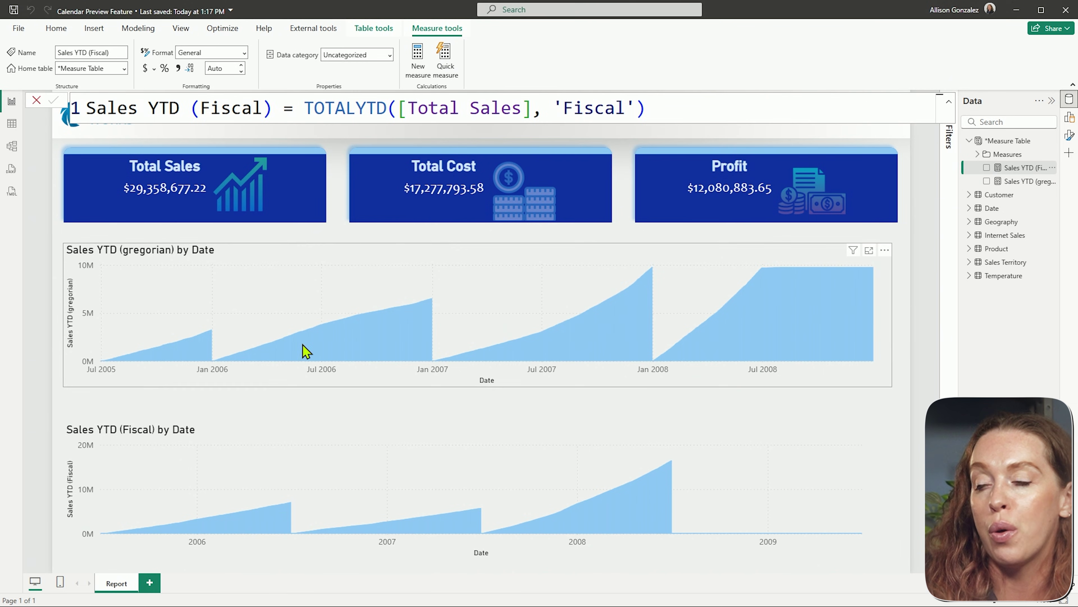
mouse_move(224, 526)
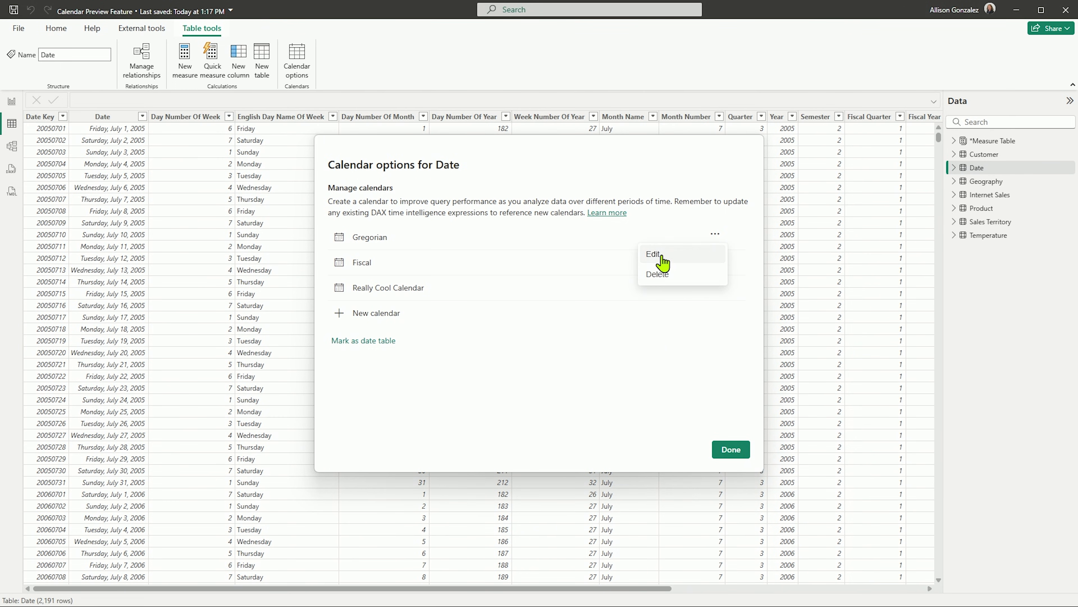
Choose Edit for the Gregorian calendar in Calendar options
left_click(656, 257)
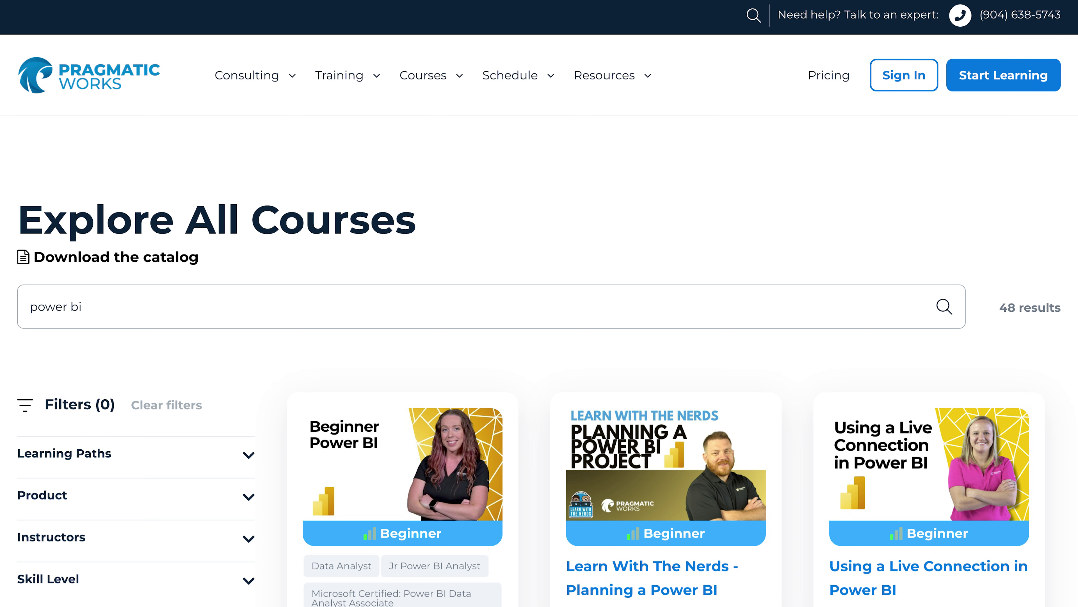
Scroll down the 'power bi' course results to see more Power BI courses
scroll(539, 303, "down", 5)
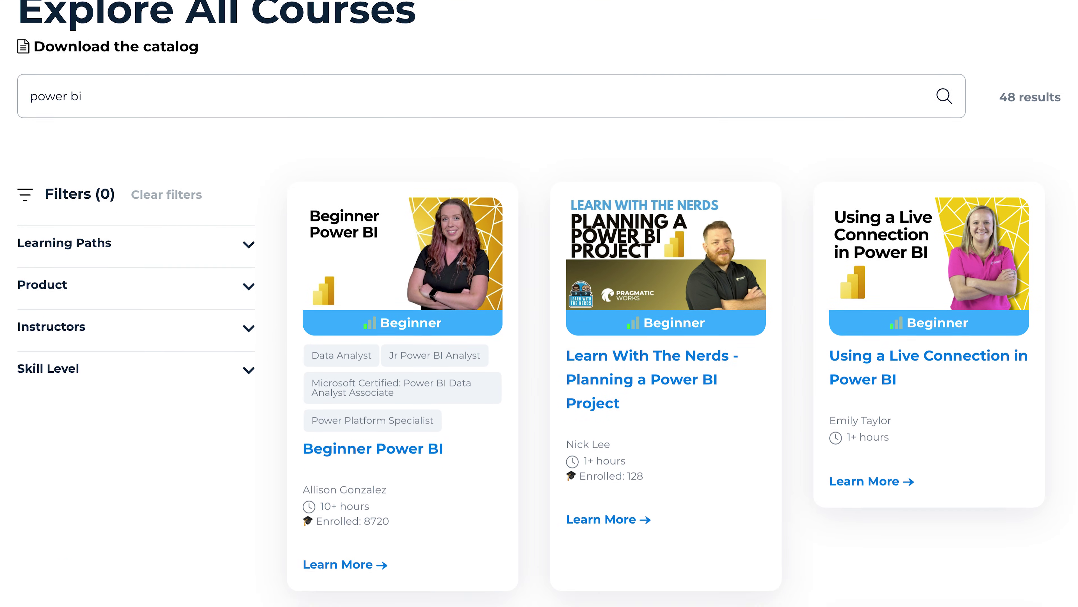
scroll(539, 303, "down", 15)
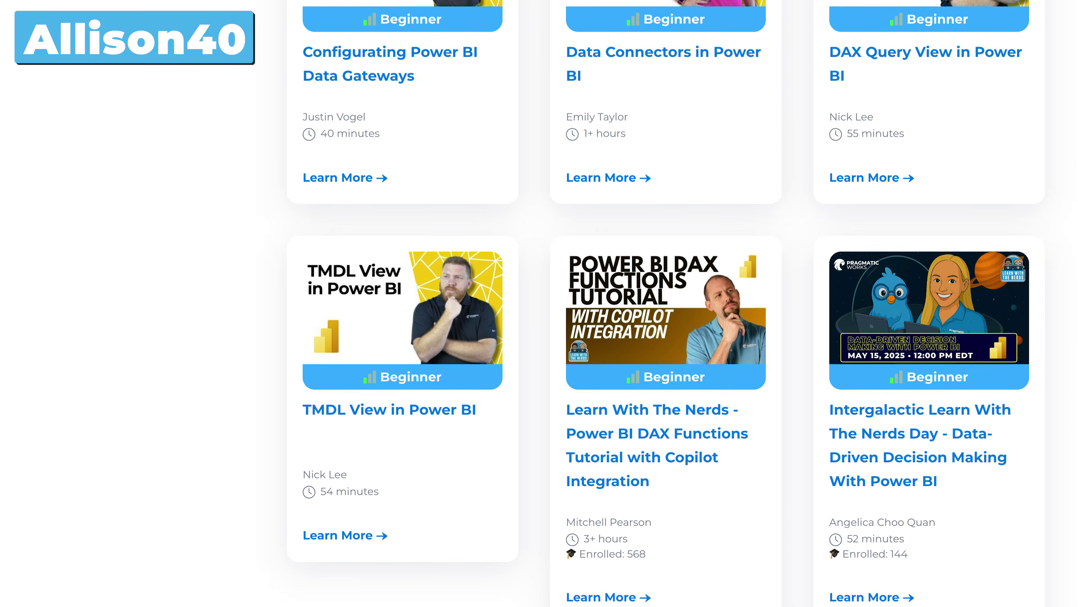